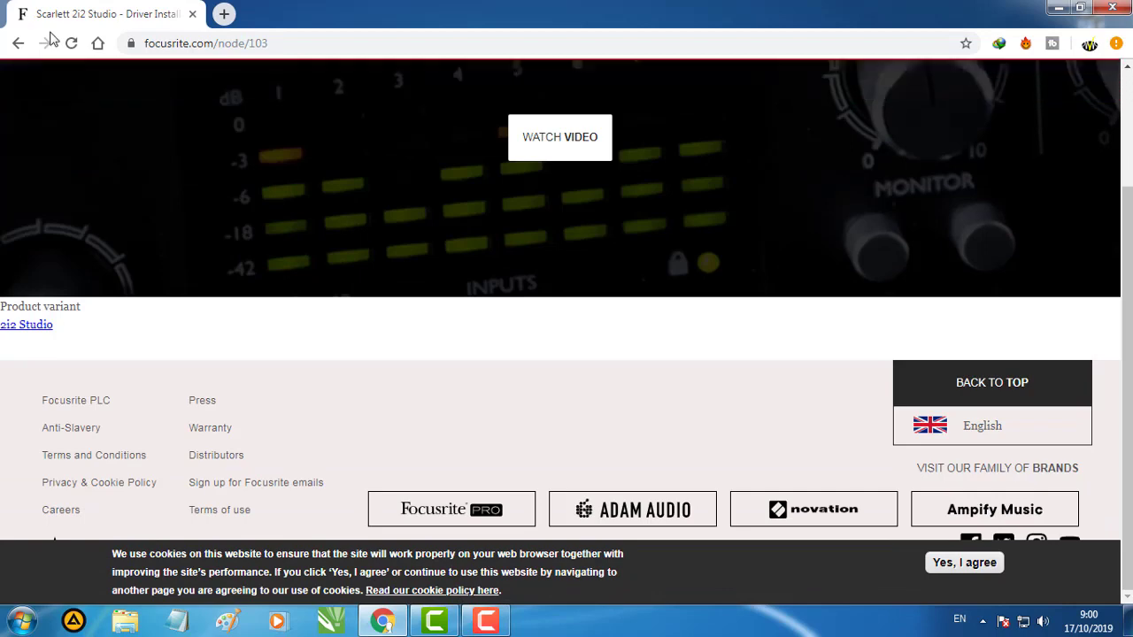
Open Focusrite's customer Downloads page from the search results and choose Scarlett 2i2 3rd Gen as the product
click(18, 42)
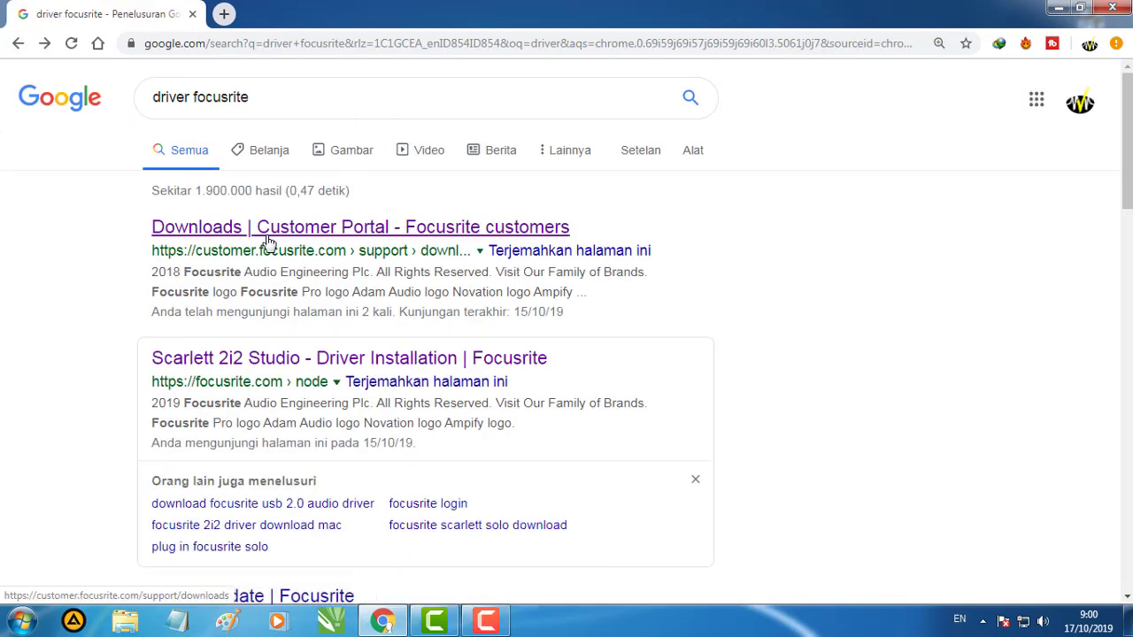
click(270, 232)
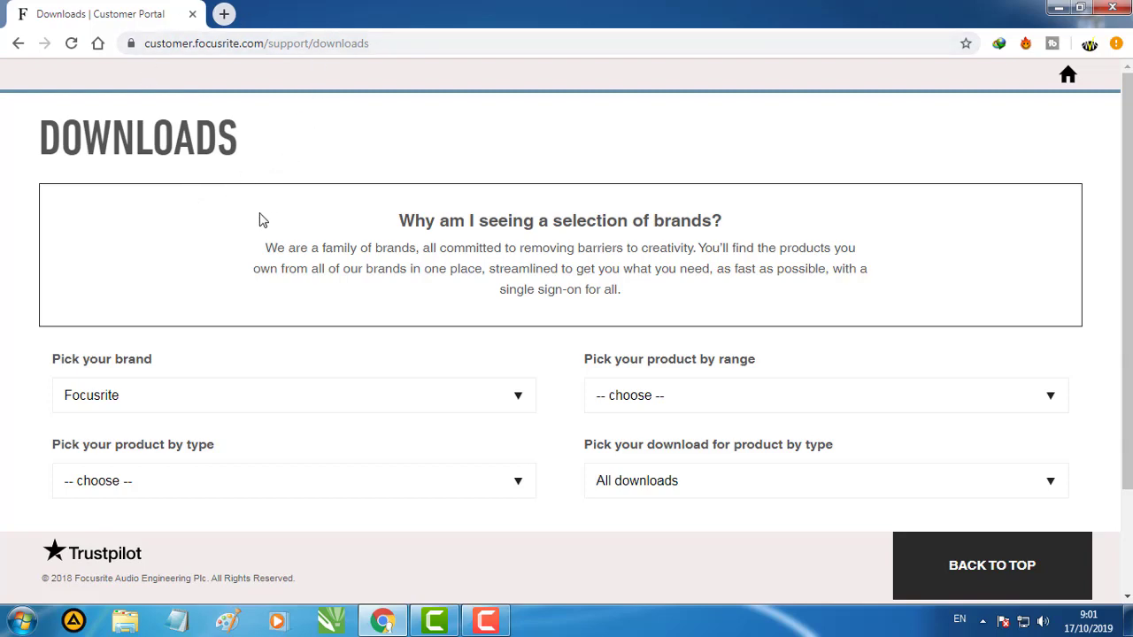
scroll(259, 220, down, 2)
click(313, 349)
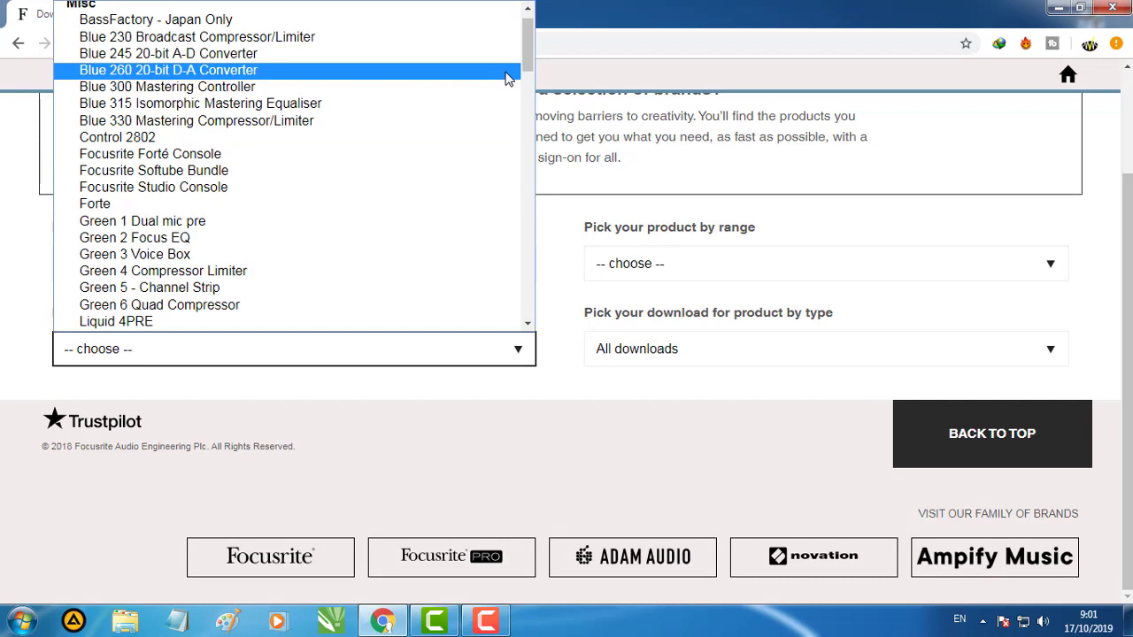
drag(527, 59, 327, 159)
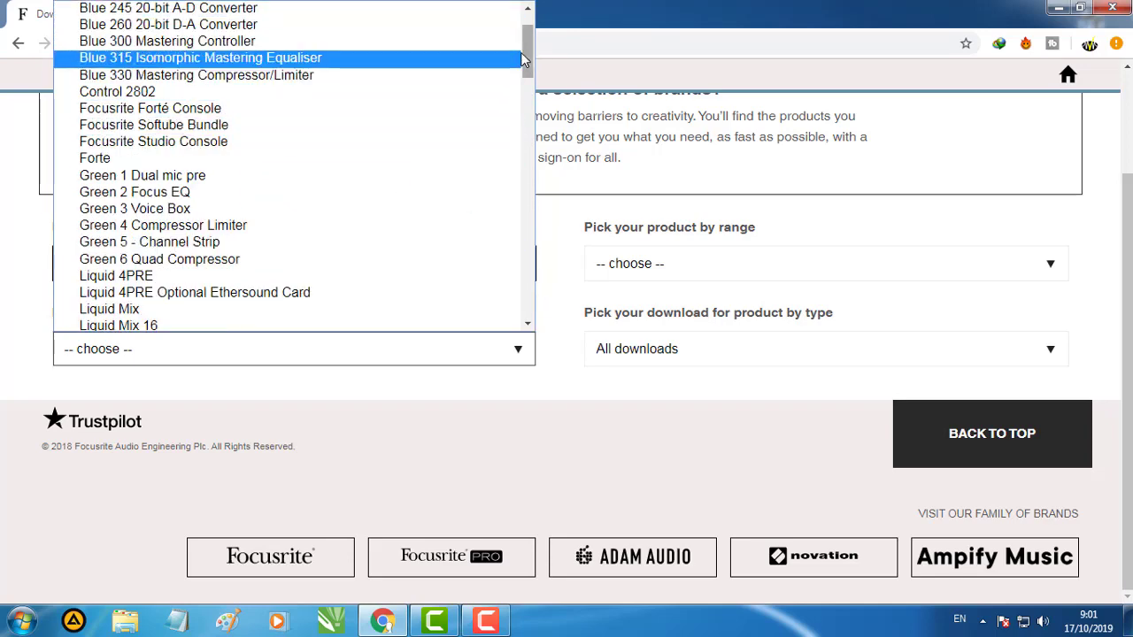
drag(522, 58, 540, 294)
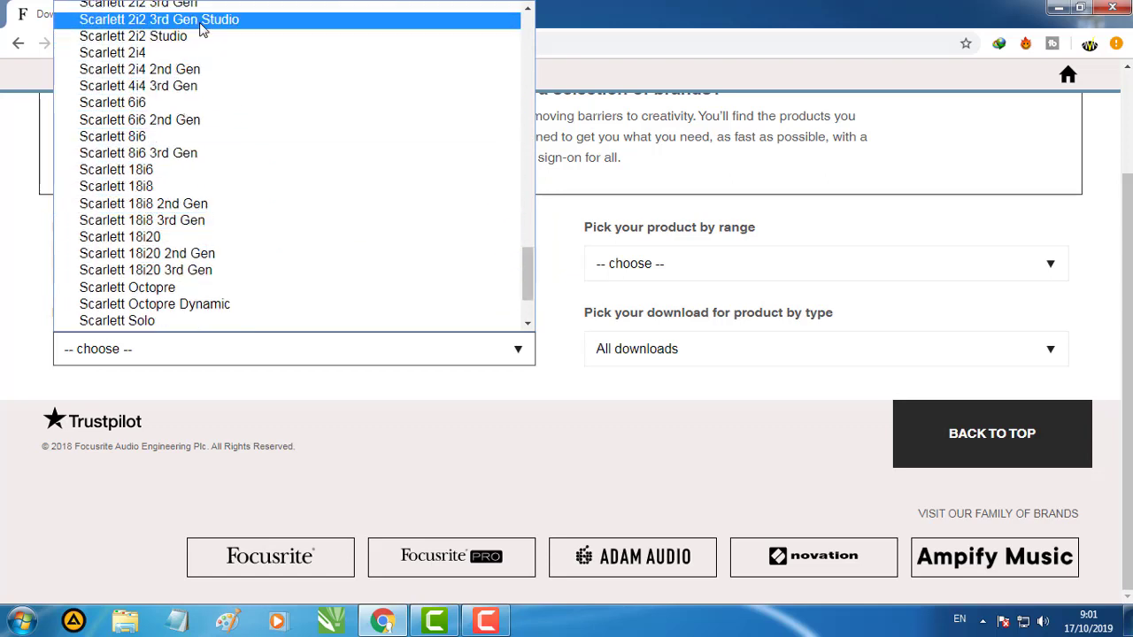
scroll(228, 88, up, 3)
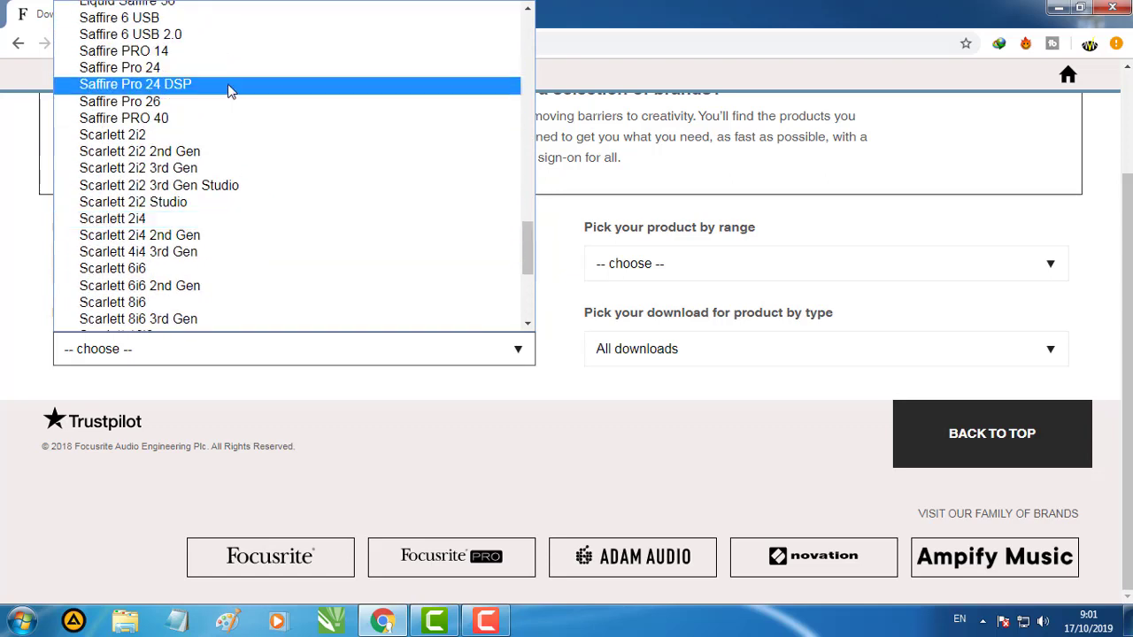
click(170, 169)
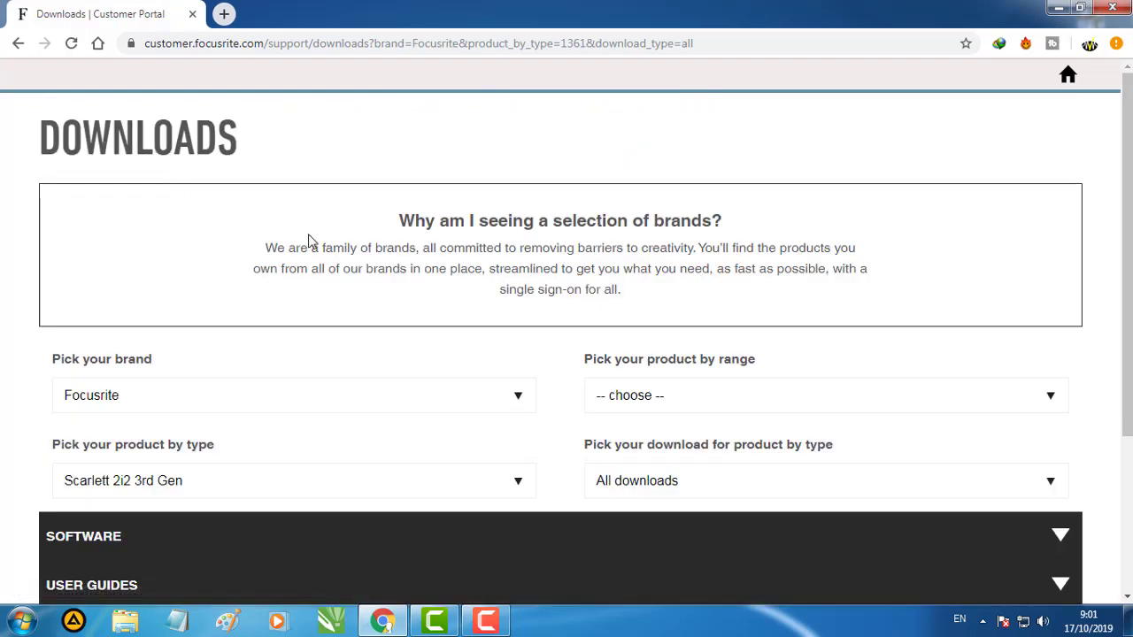
Expand the product's software downloads and bring the Focusrite Control Windows 3.4.4 entry into view
scroll(309, 241, down, 2)
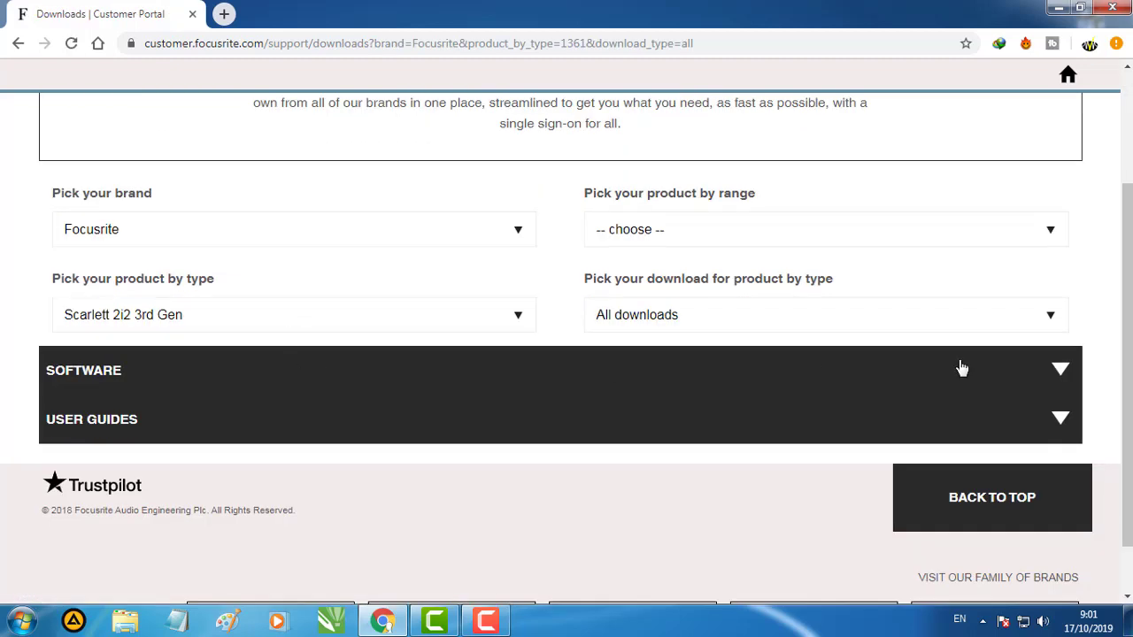
click(1059, 374)
scroll(672, 386, down, 2)
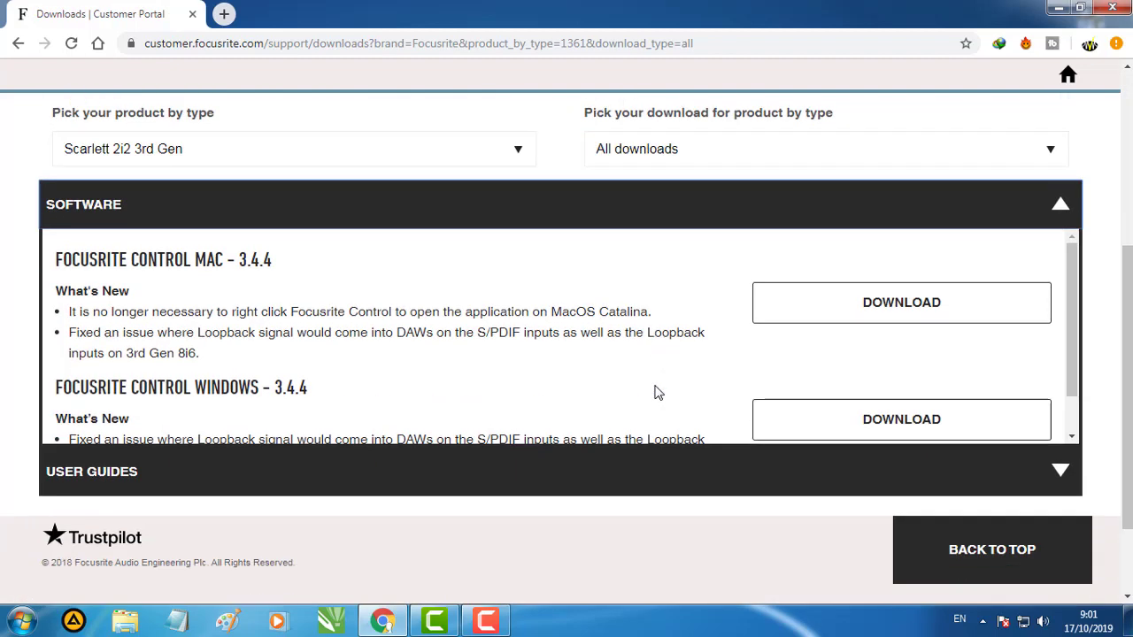
scroll(486, 346, down, 1)
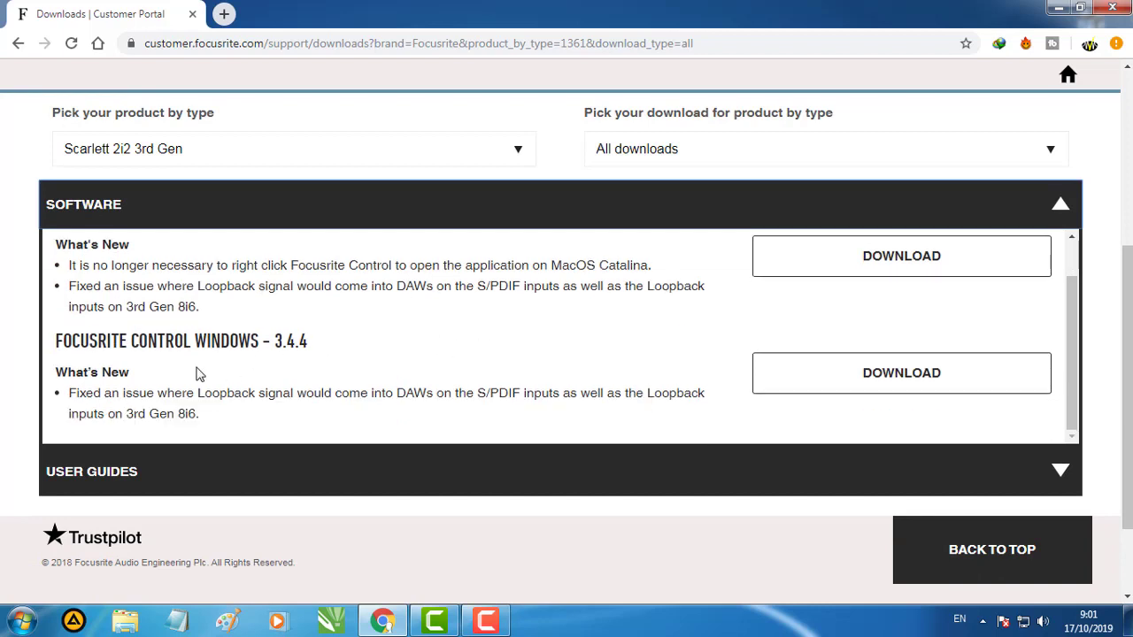
Switch to the Programs download folder in Windows Explorer and dismiss the color scheme prompt
key(Tab)
key(Tab)
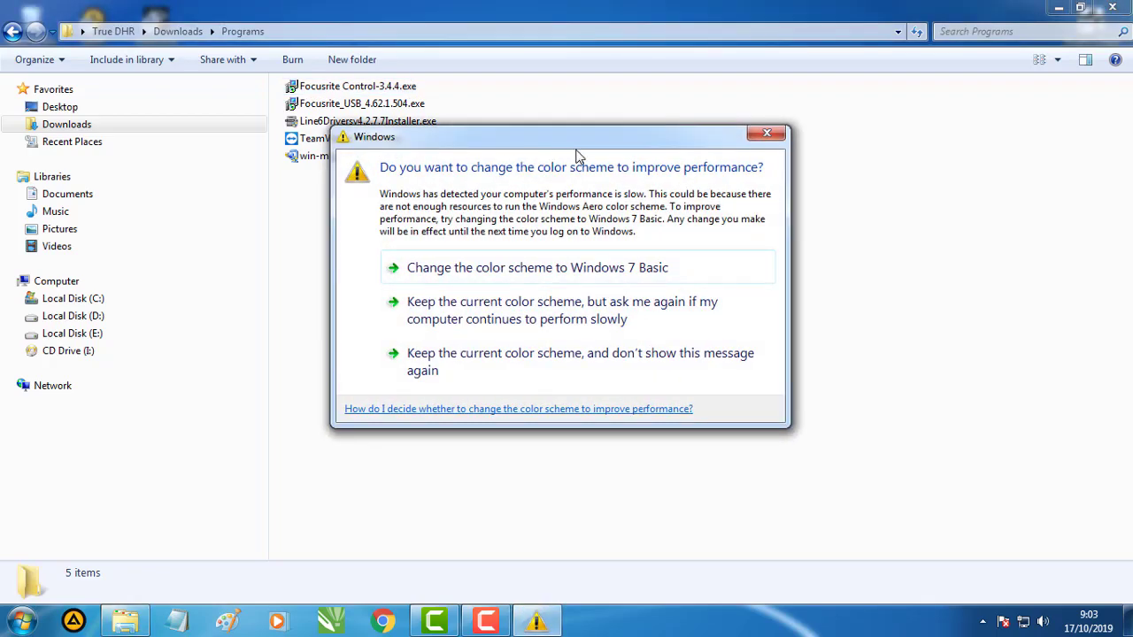
click(767, 132)
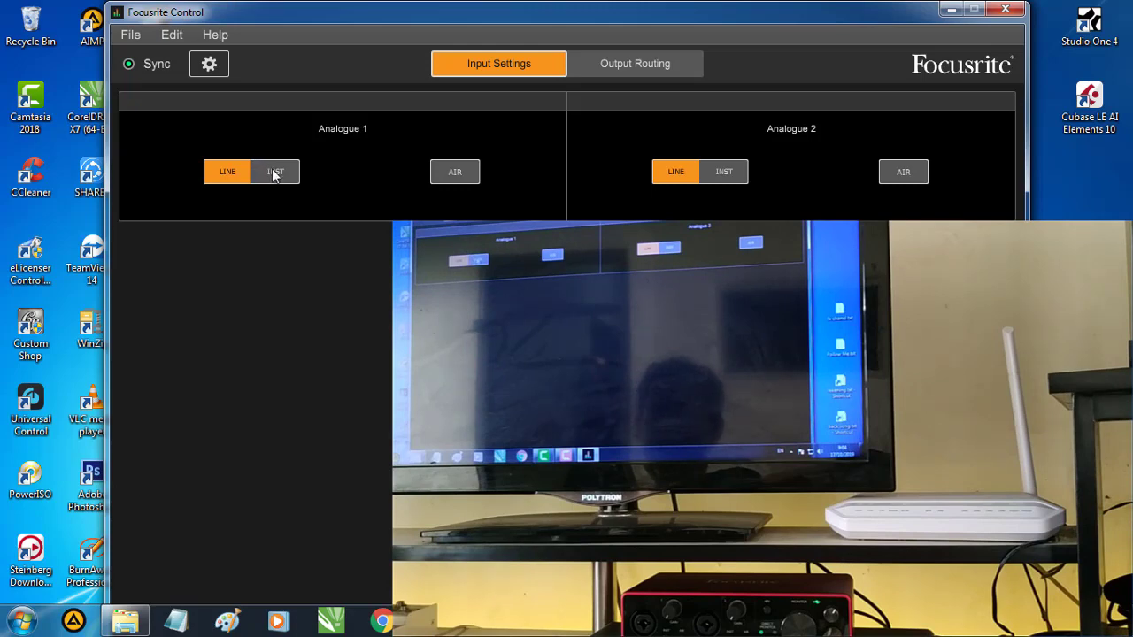
Try the INST mode on Analogue 1 and switch AIR on and back off for Analogue 2 in Focusrite Control
click(293, 176)
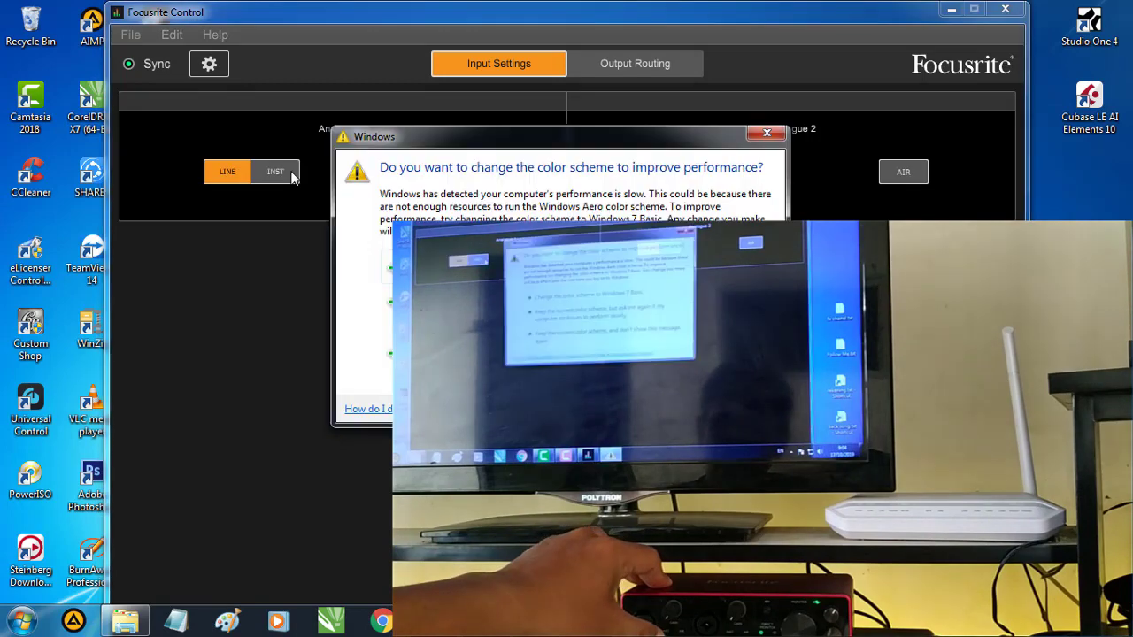
click(767, 134)
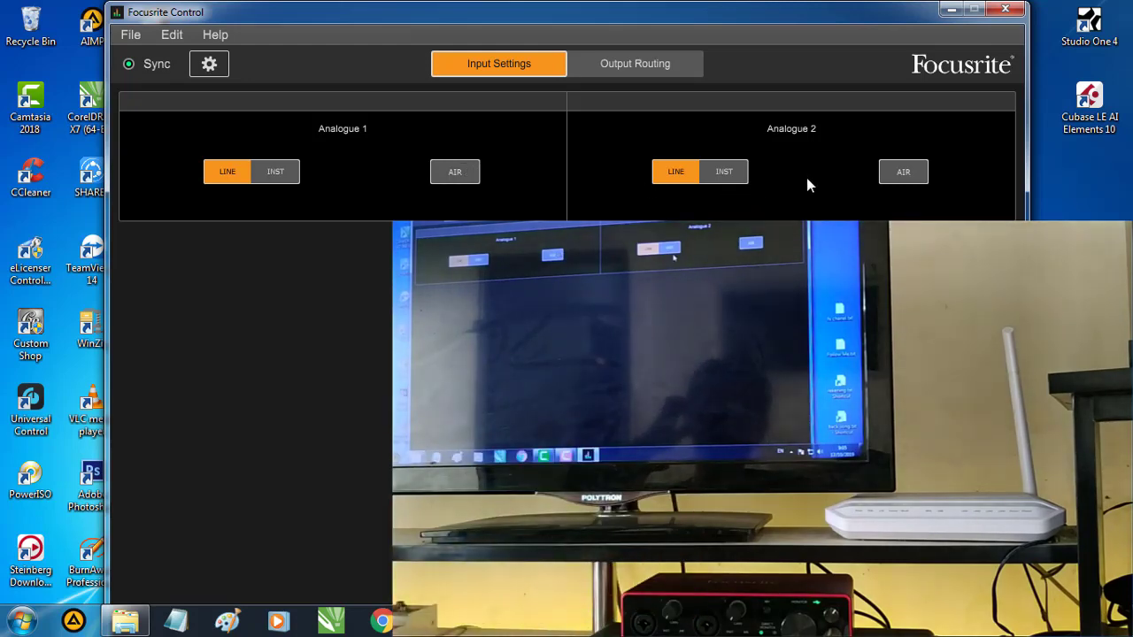
click(907, 172)
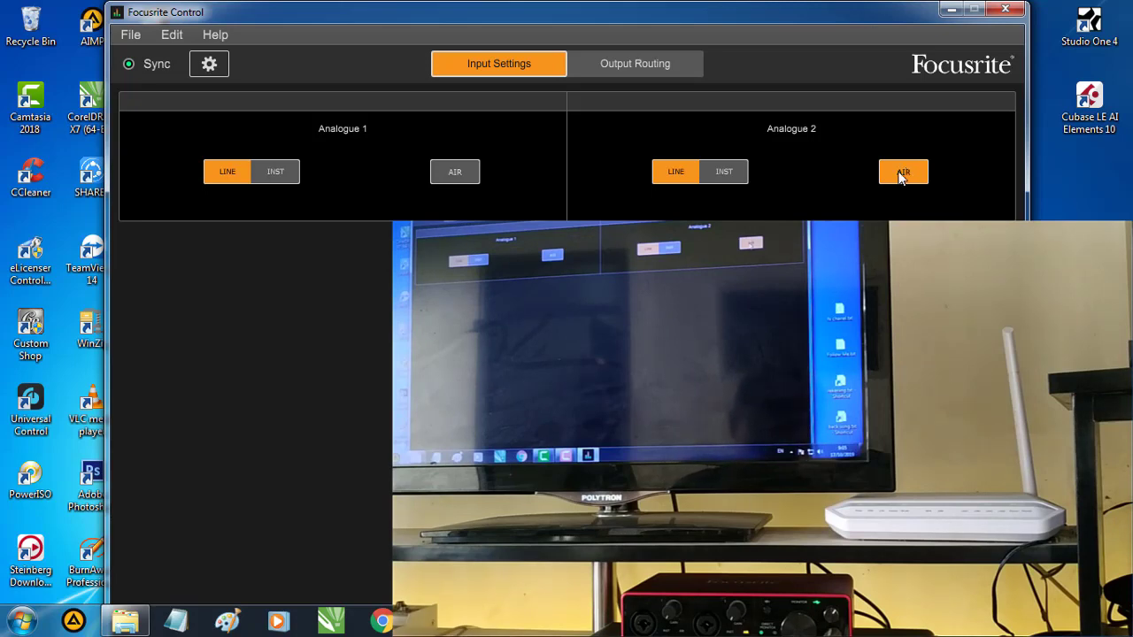
click(901, 178)
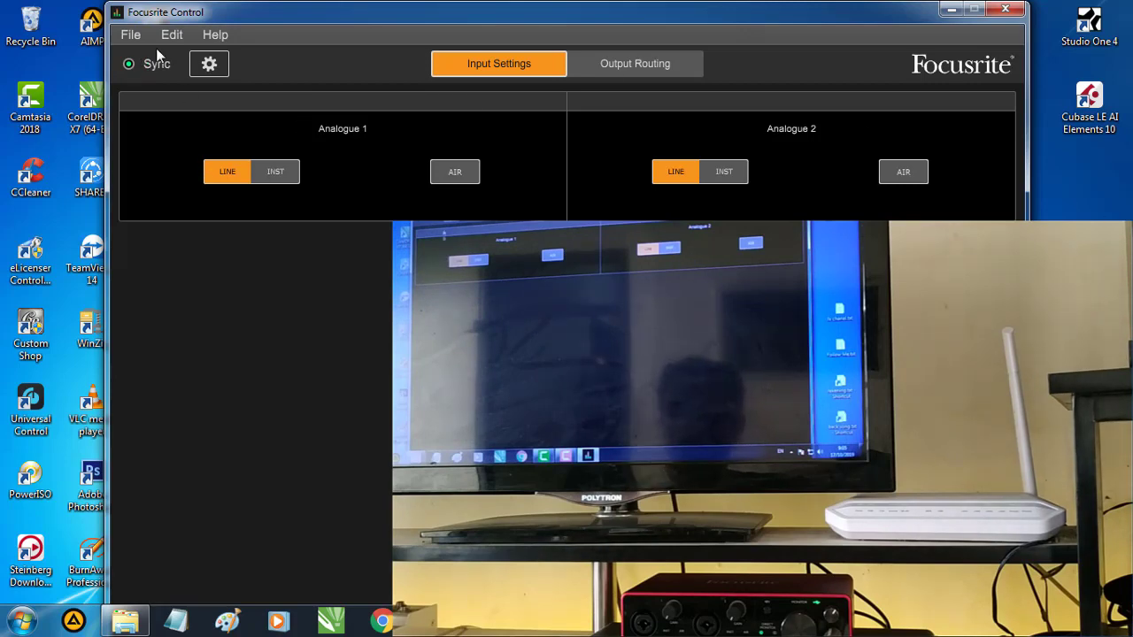
Show the device settings and examine the available sample rate and clock source options
click(132, 36)
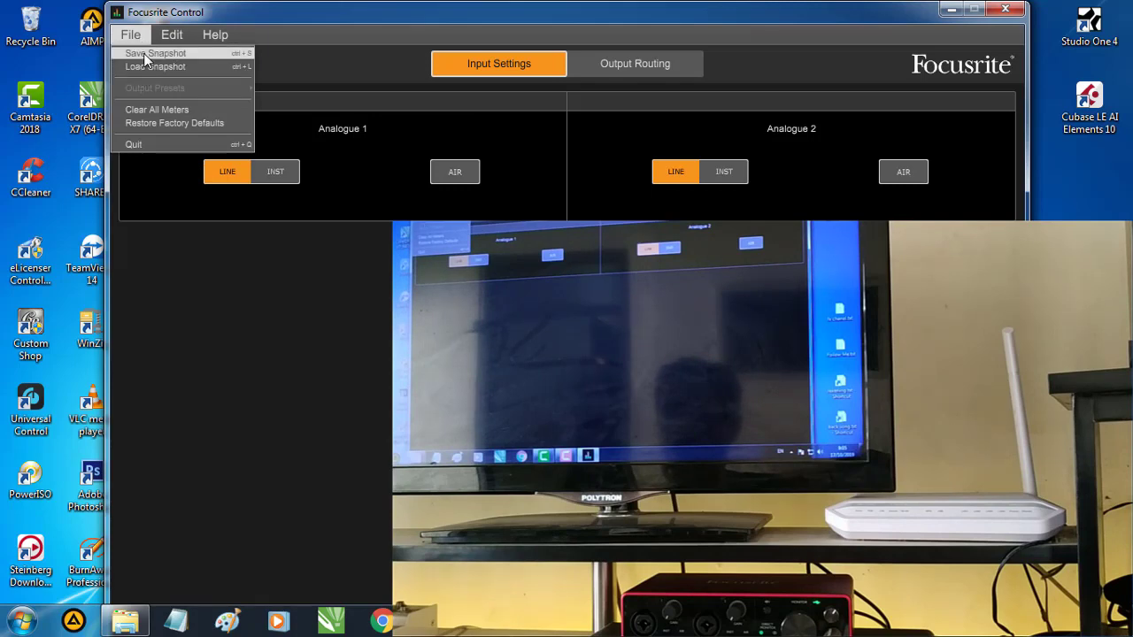
click(170, 268)
click(204, 74)
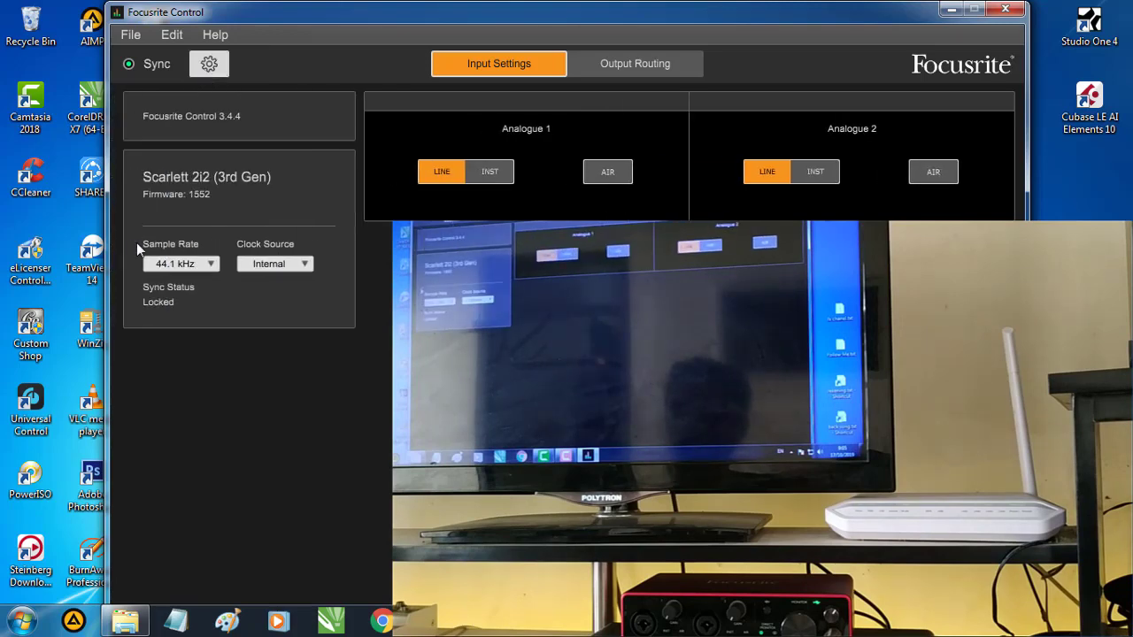
click(176, 266)
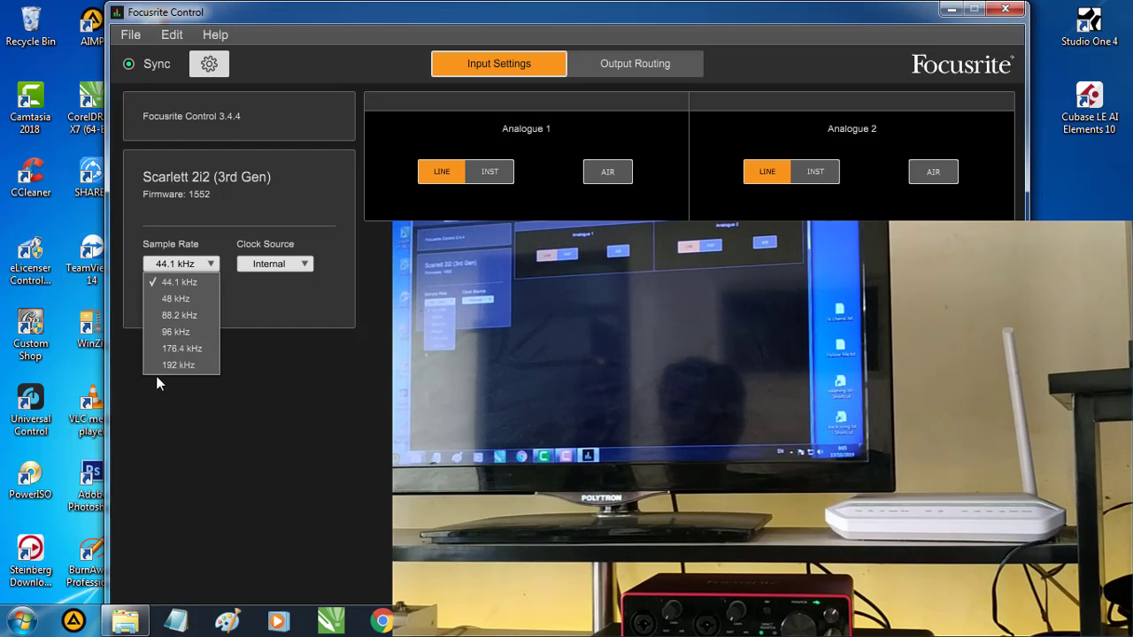
click(275, 320)
click(302, 264)
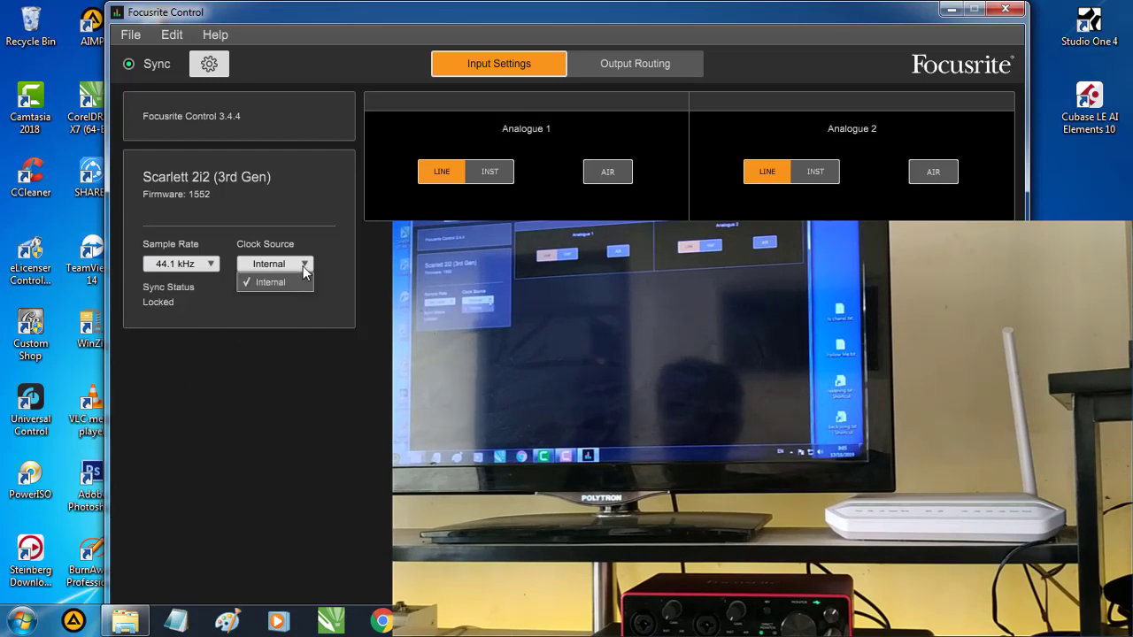
click(256, 336)
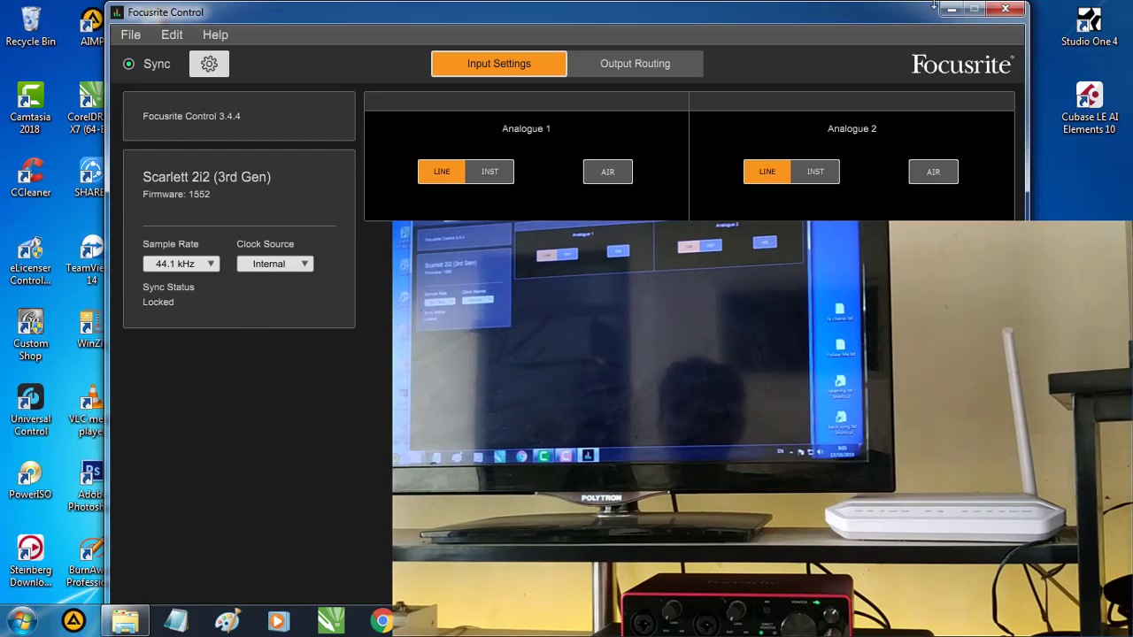
Check the output routing page, return to the input settings and close Focusrite Control
click(632, 63)
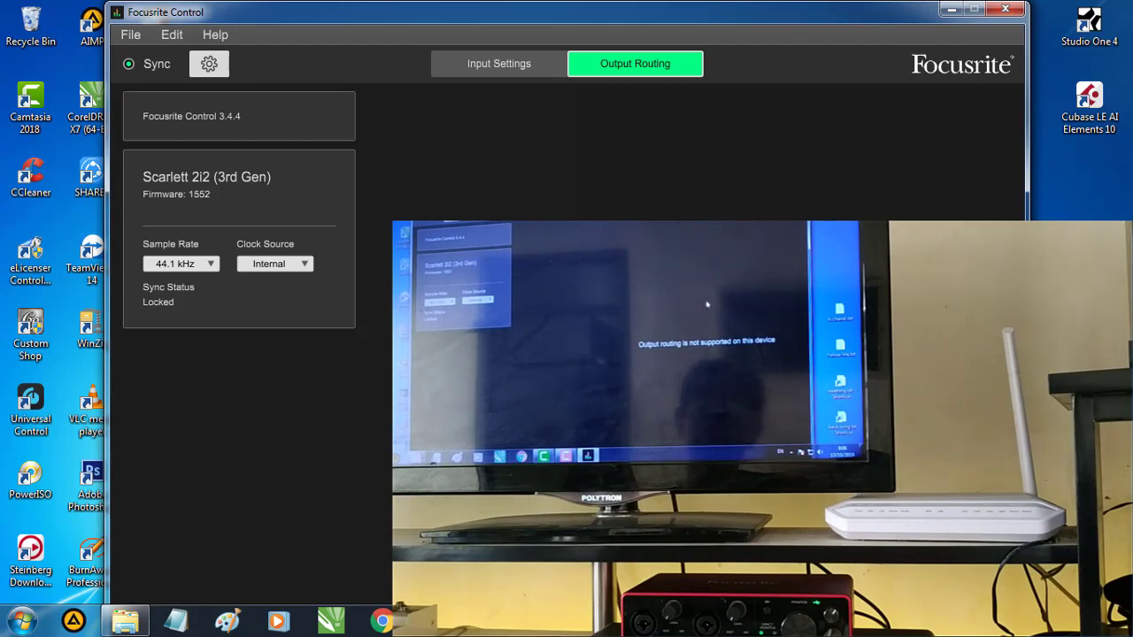
click(496, 58)
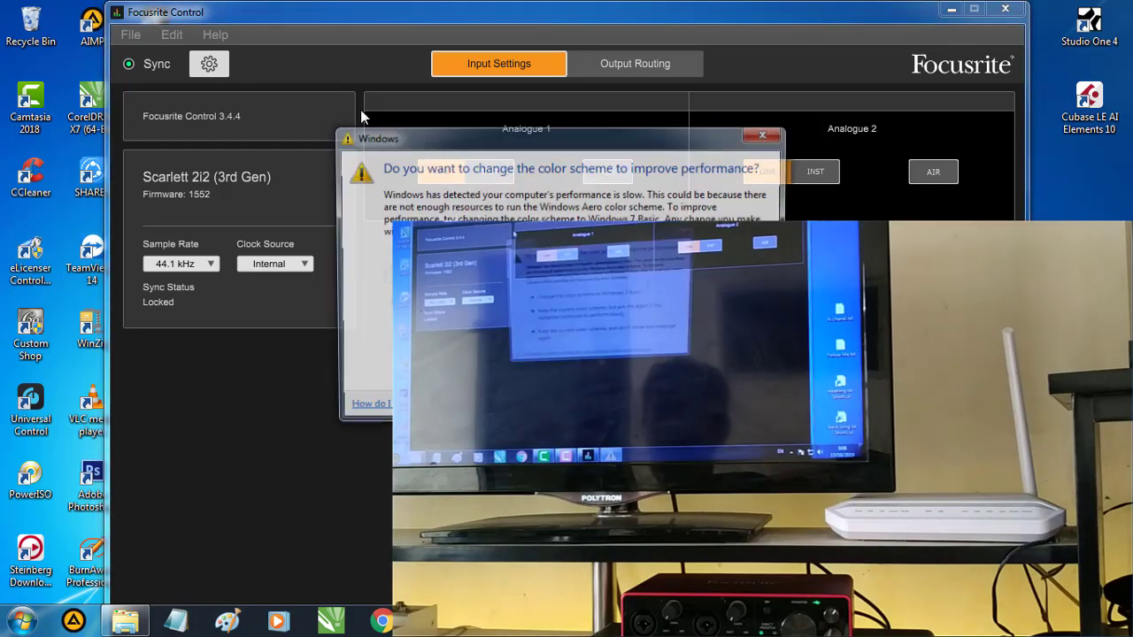
click(763, 134)
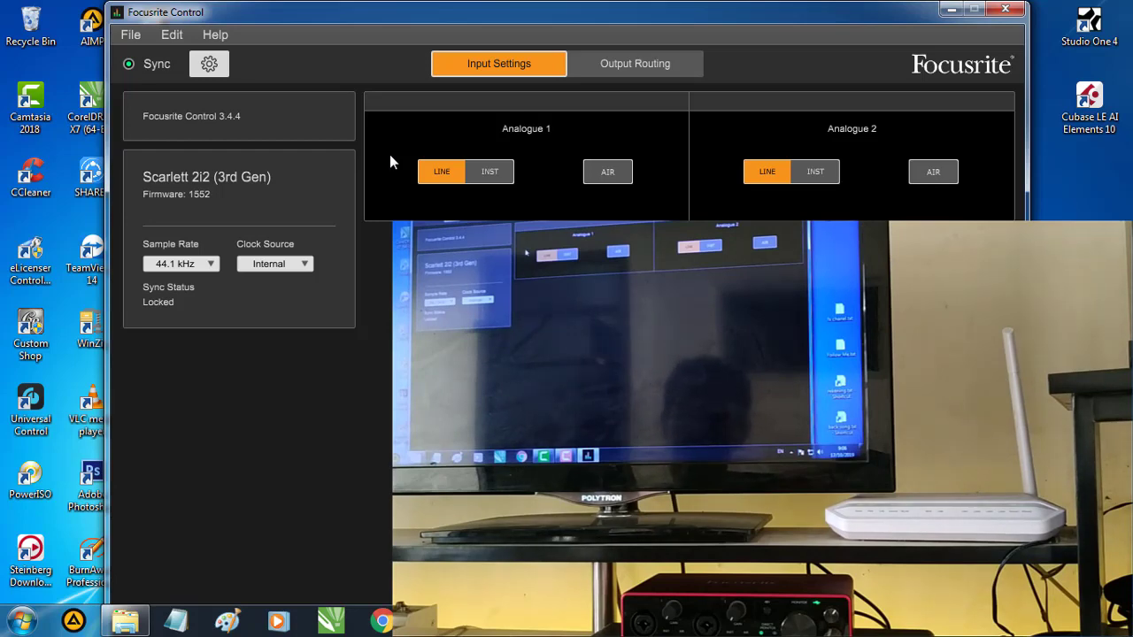
click(1007, 9)
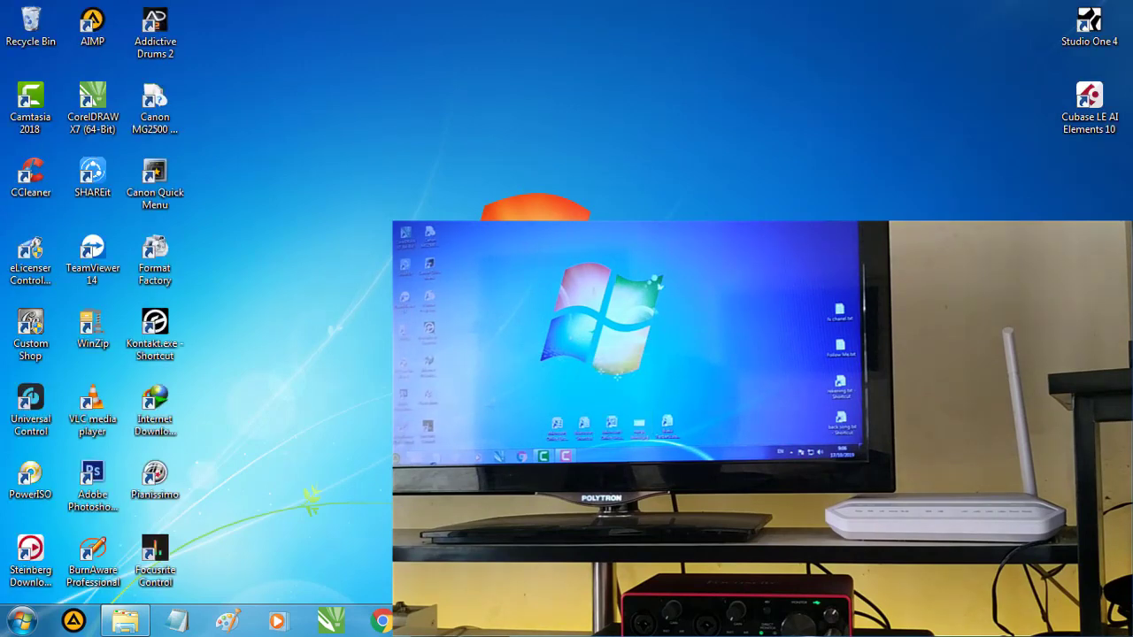
Reopen Focusrite Control and toggle AIR on and back off for Analogue 1 and Analogue 2
double_click(174, 544)
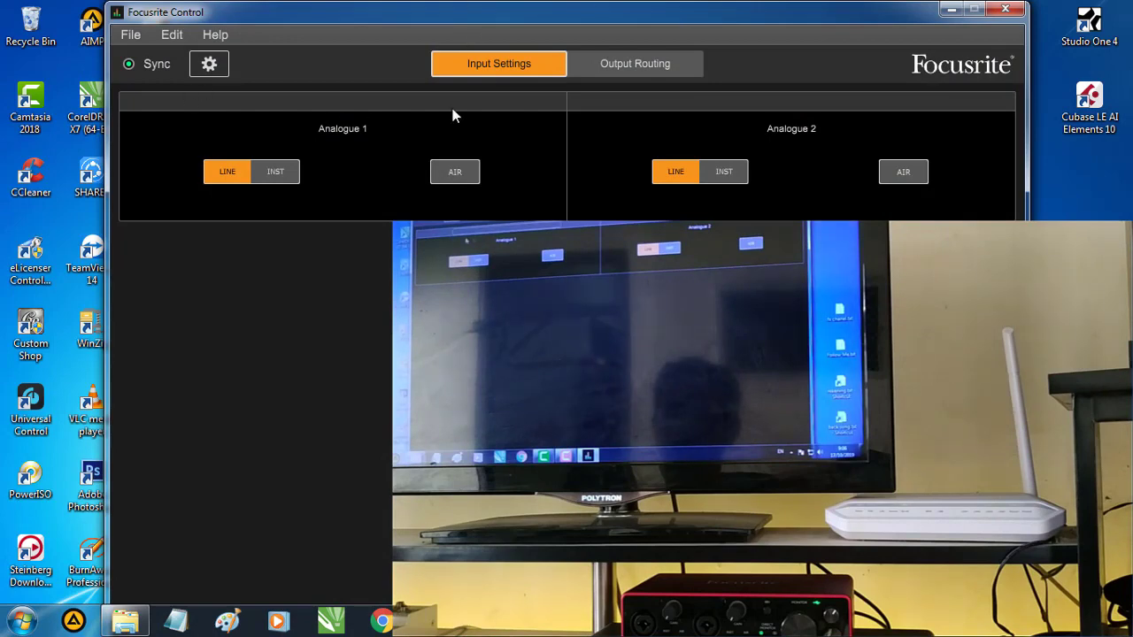
click(467, 171)
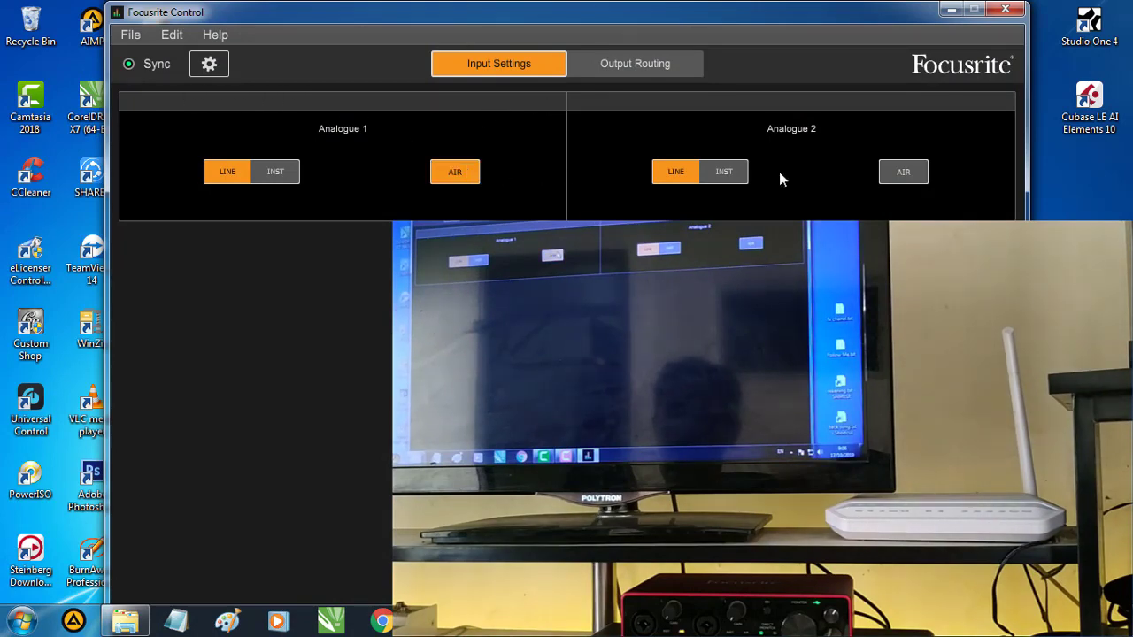
click(907, 175)
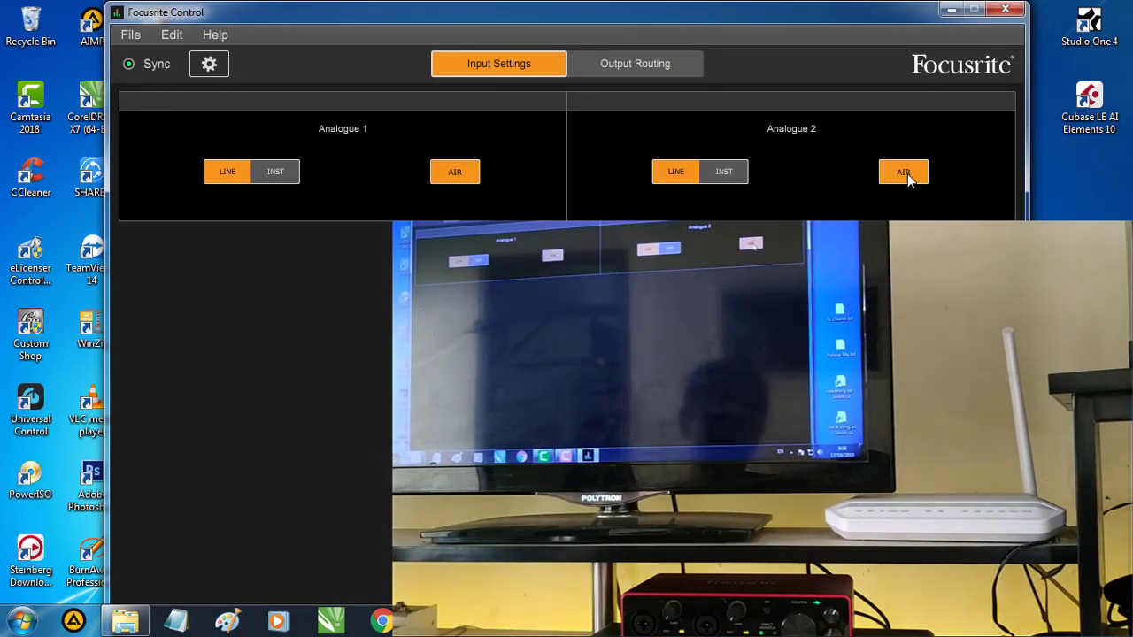
click(903, 172)
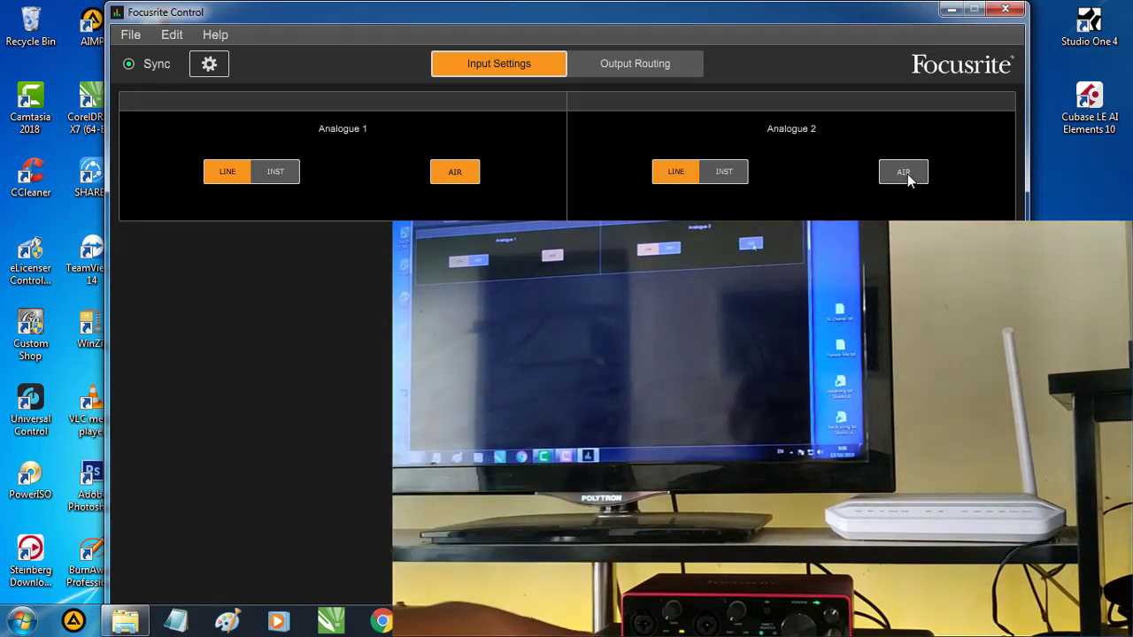
click(449, 175)
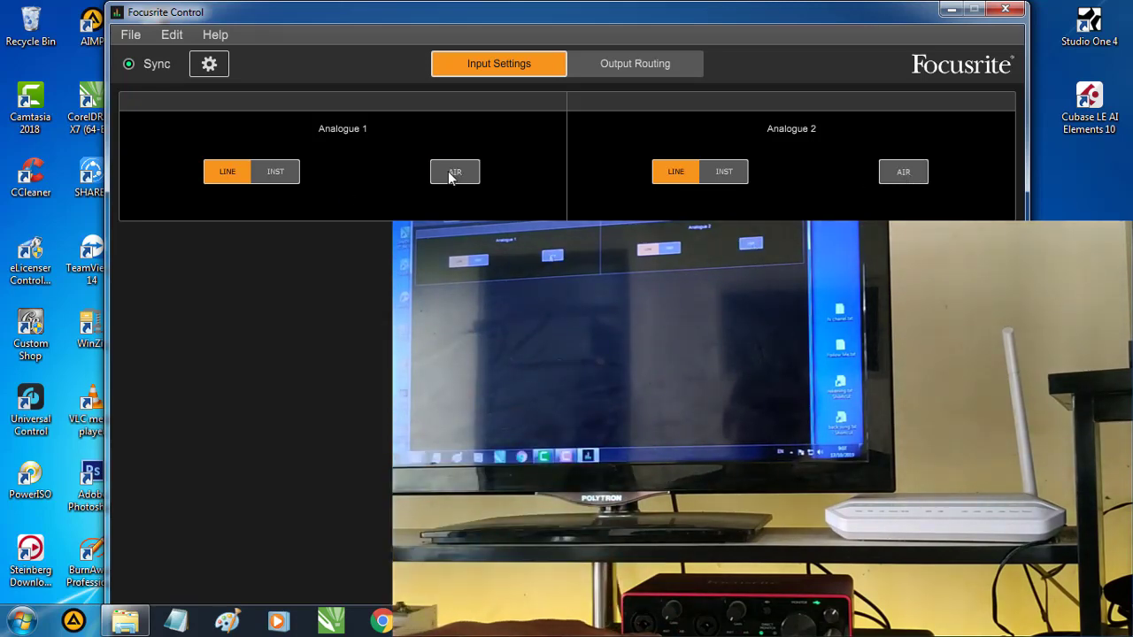
click(450, 174)
click(450, 175)
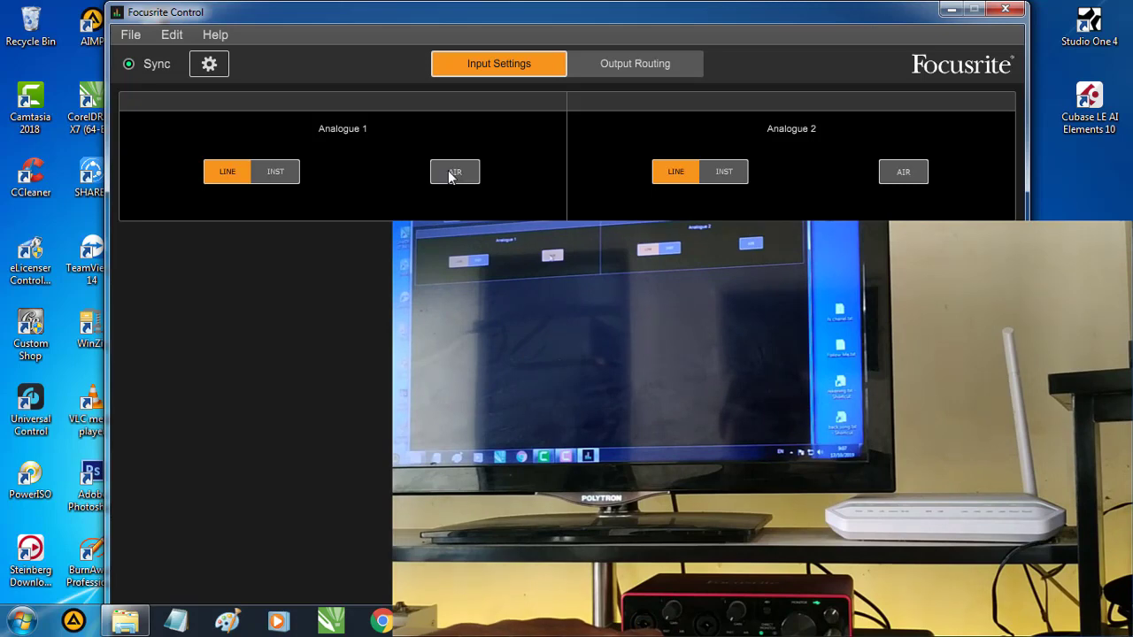
click(913, 182)
click(913, 181)
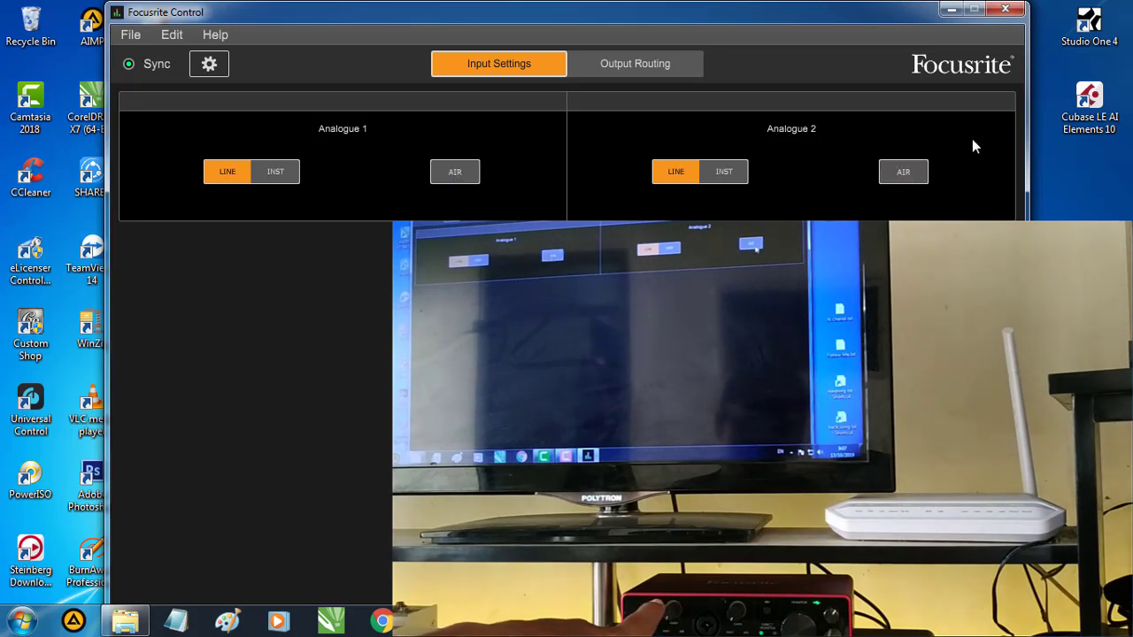
Close Focusrite Control and check the sample rate and buffer size in the Scarlett 2i2 (3rd Gen) device settings
click(1018, 7)
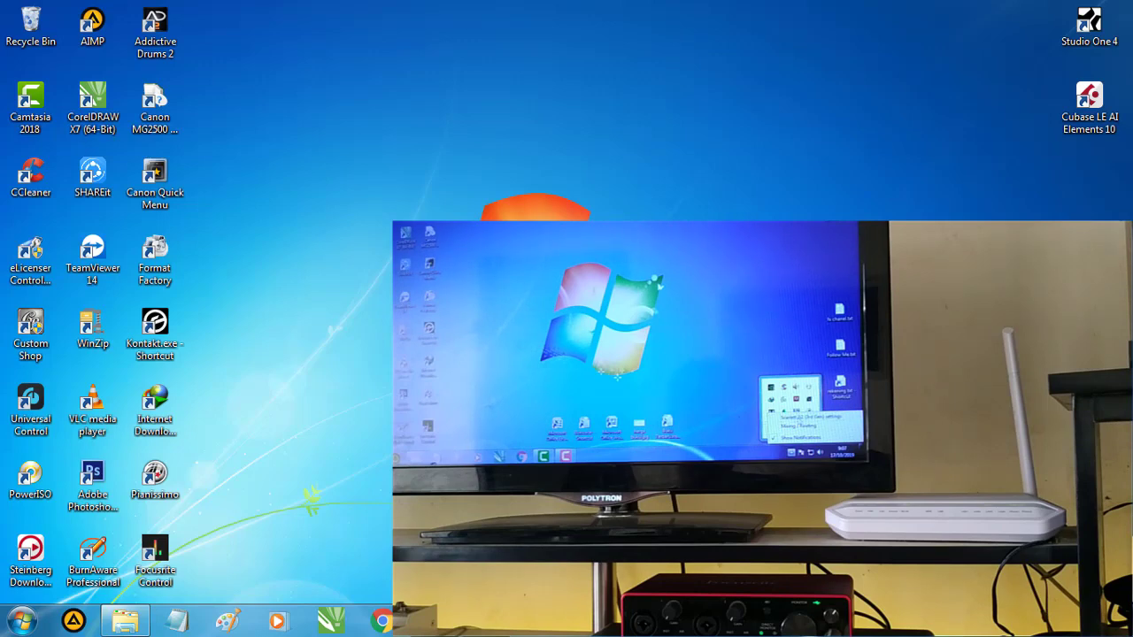
click(984, 518)
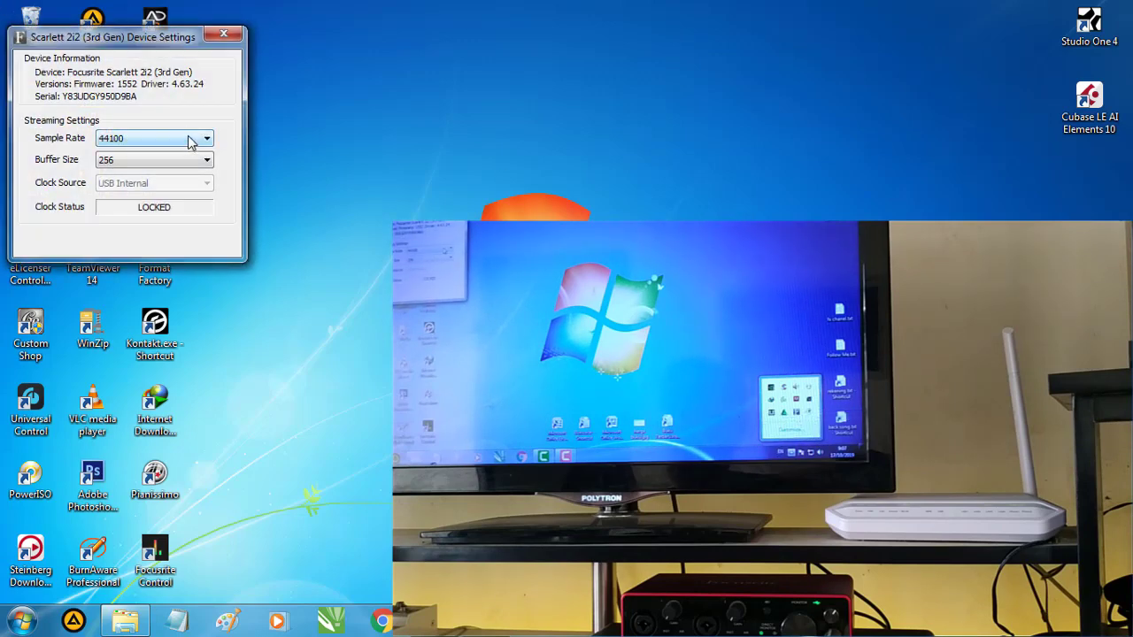
click(223, 33)
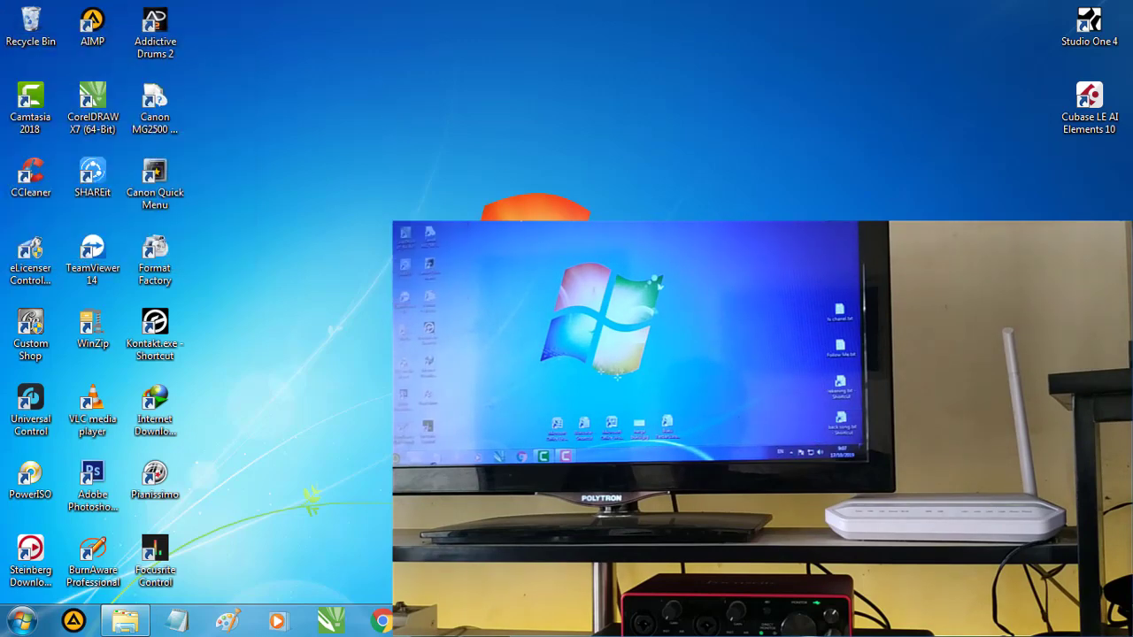
Launch Studio One 4 and open its audio device configuration
double_click(1096, 21)
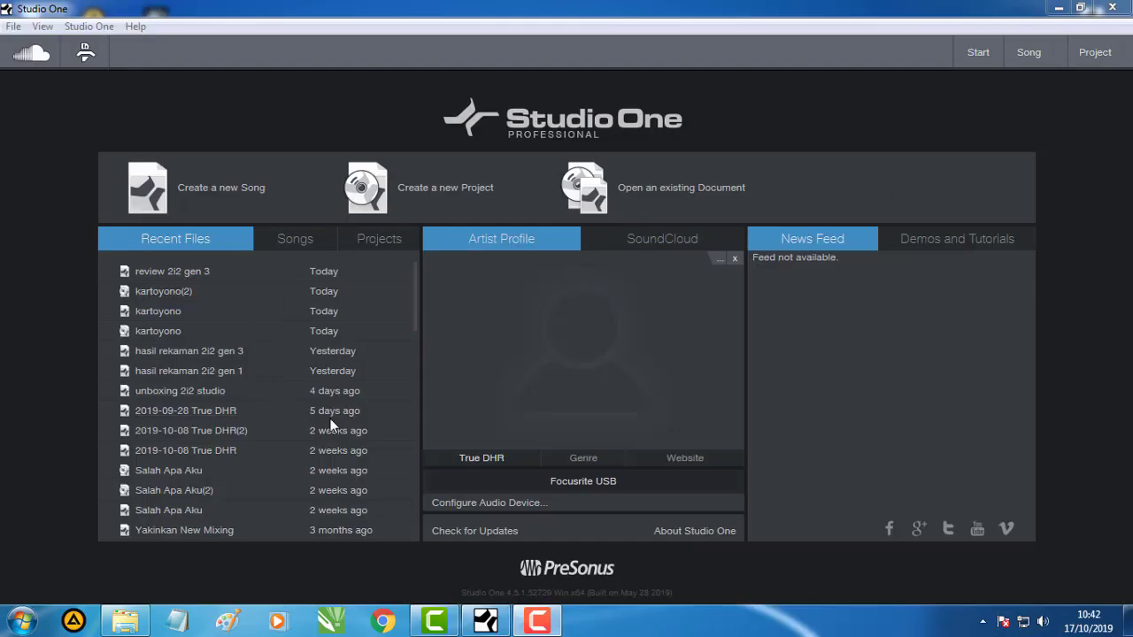
click(462, 504)
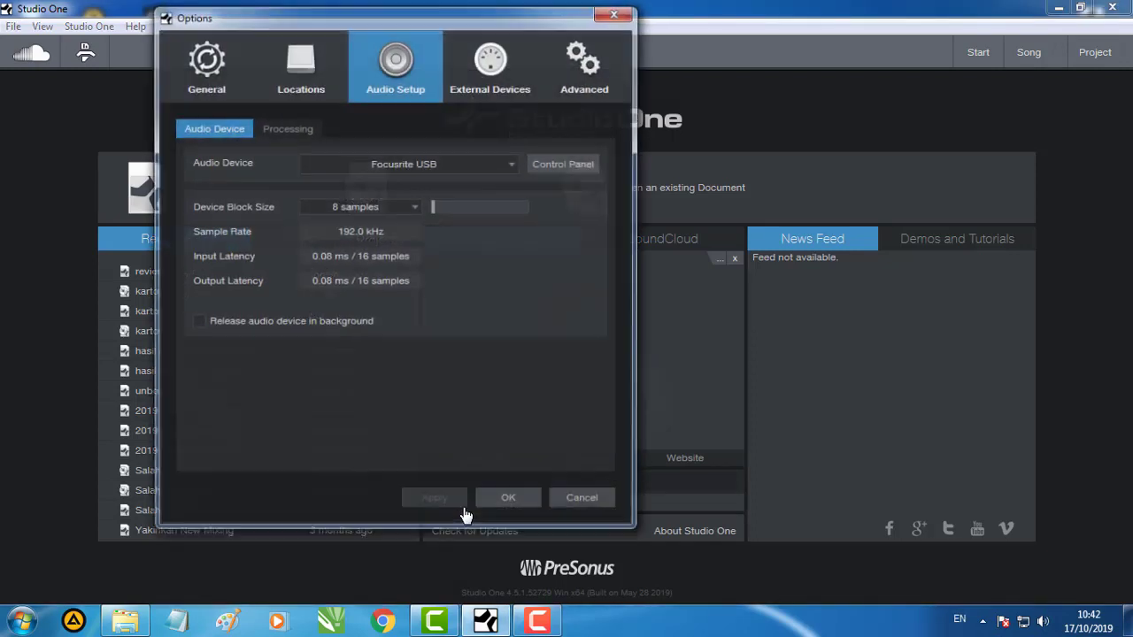
Try to switch the audio device to Focusrite Thunderbolt, declining to start that device again
click(440, 163)
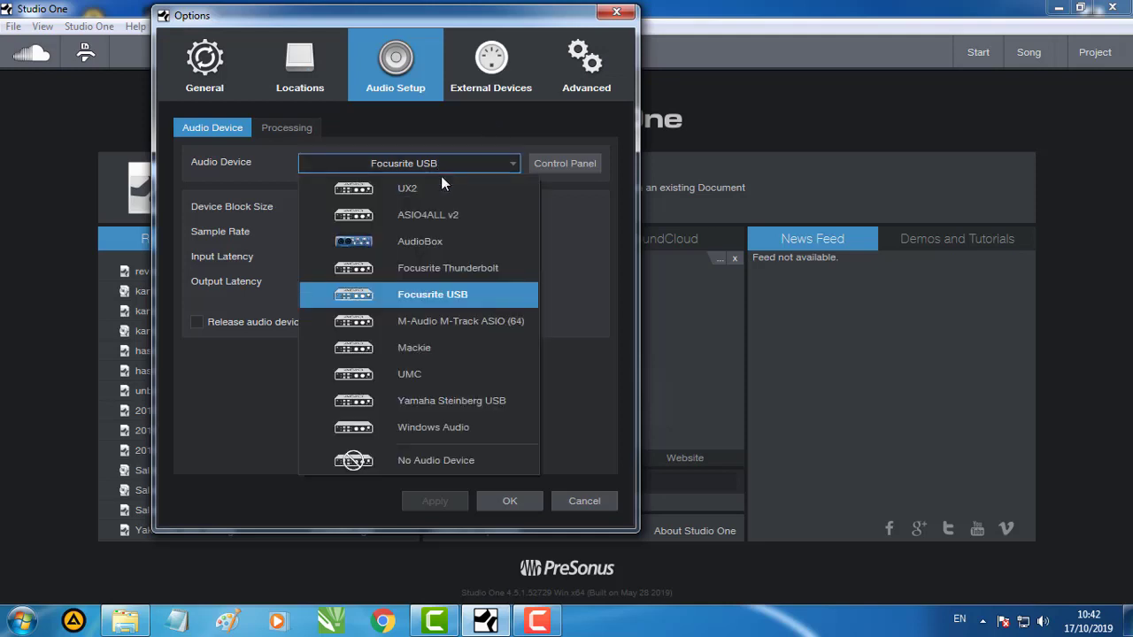
click(451, 274)
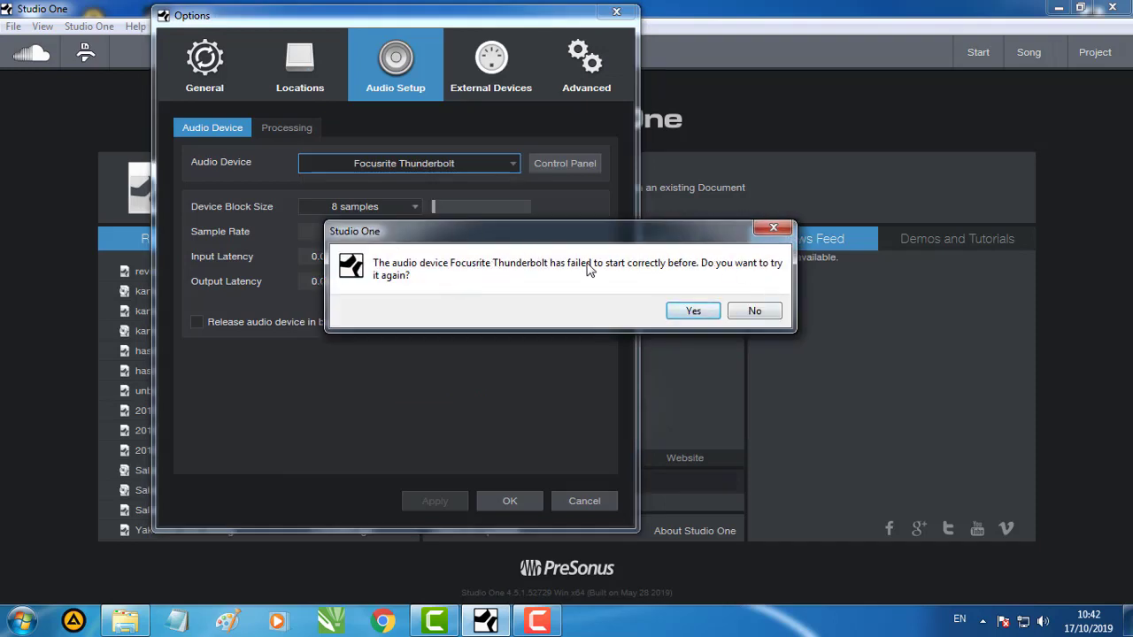
click(753, 311)
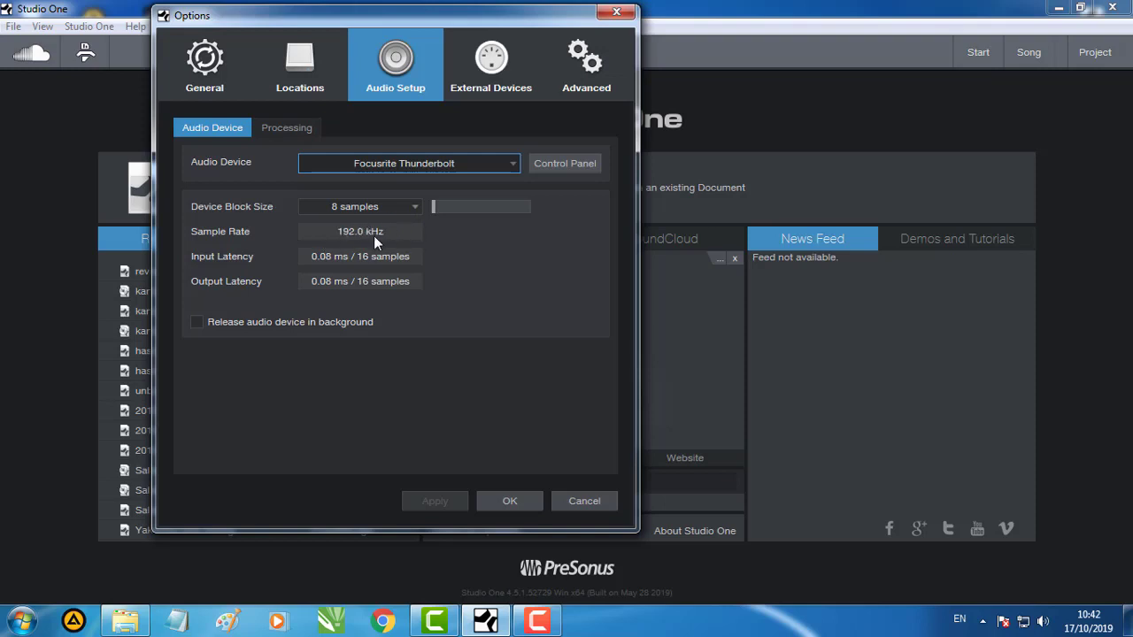
Examine the available device block sizes without choosing a different one
click(381, 207)
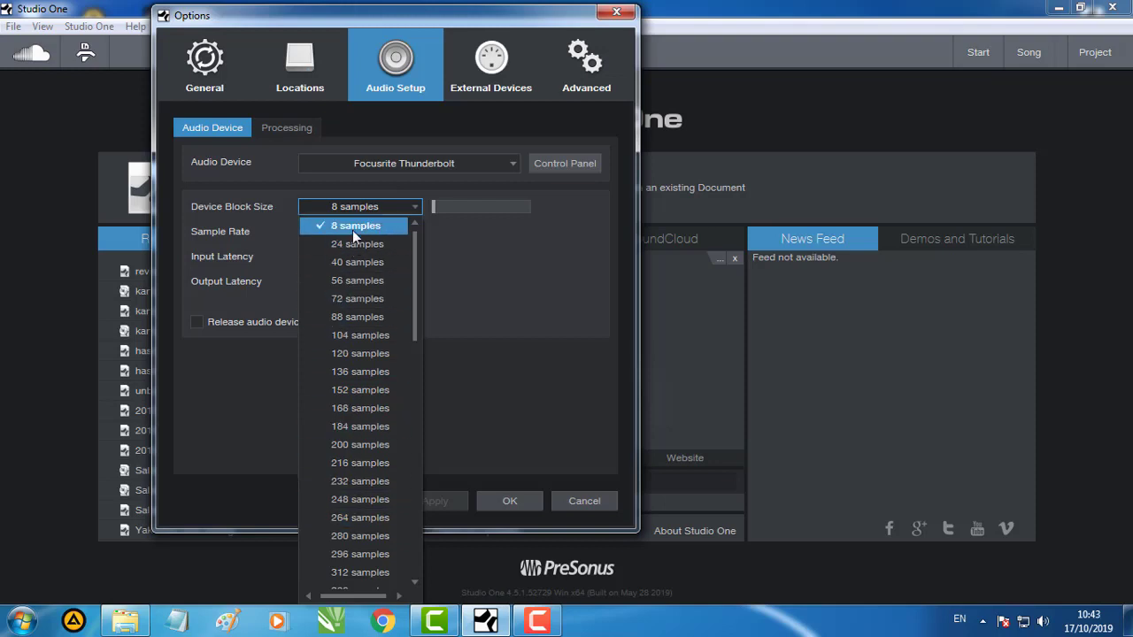
click(462, 266)
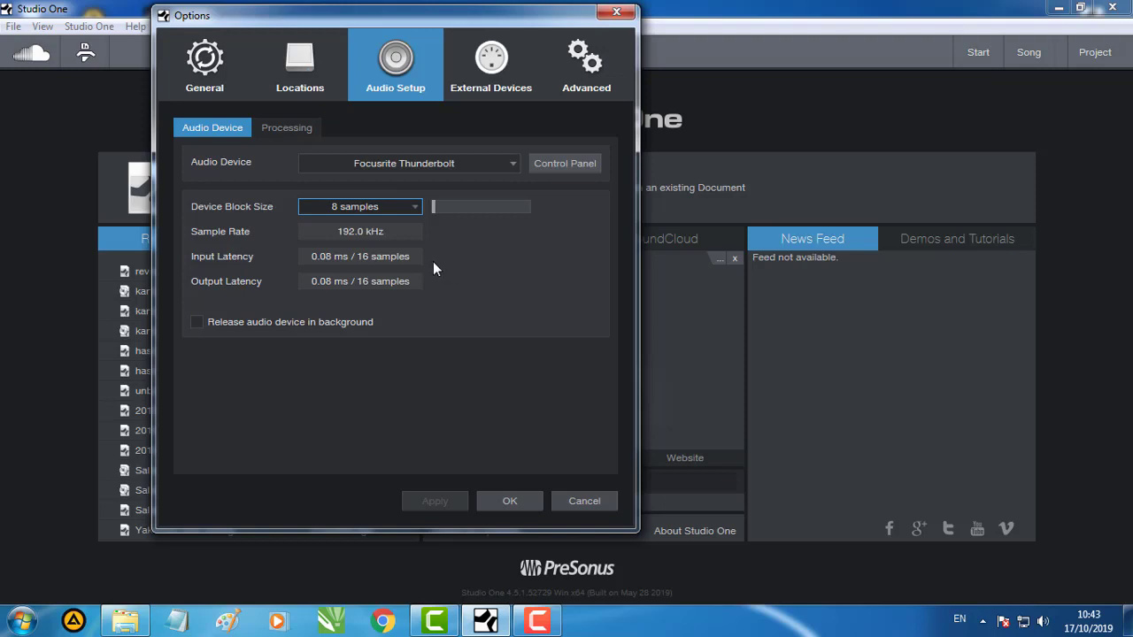
click(407, 207)
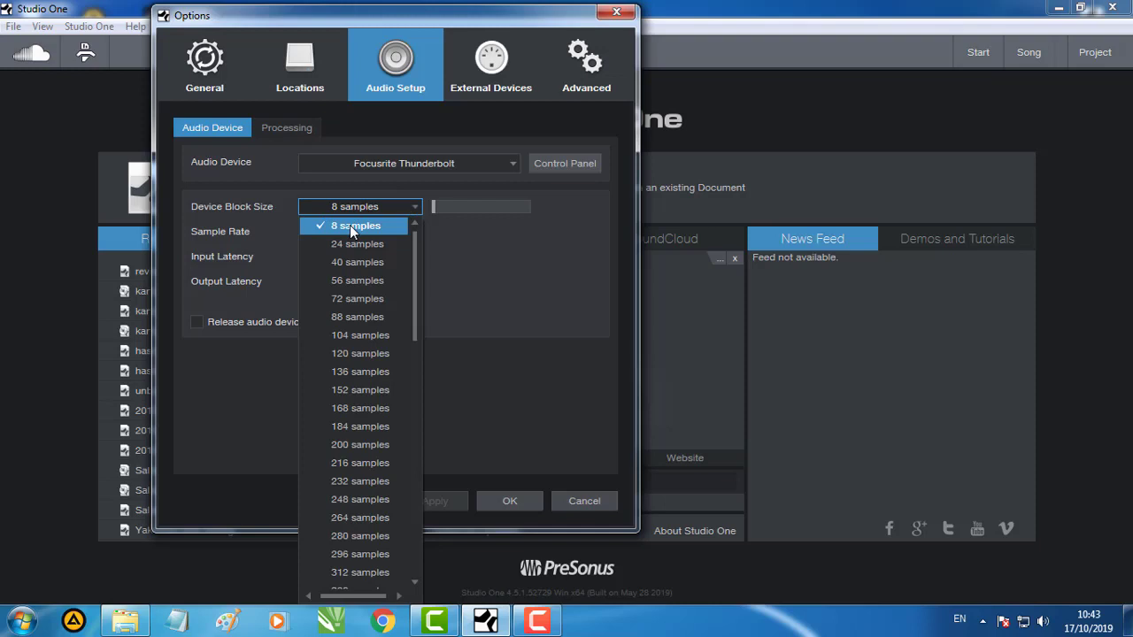
click(512, 303)
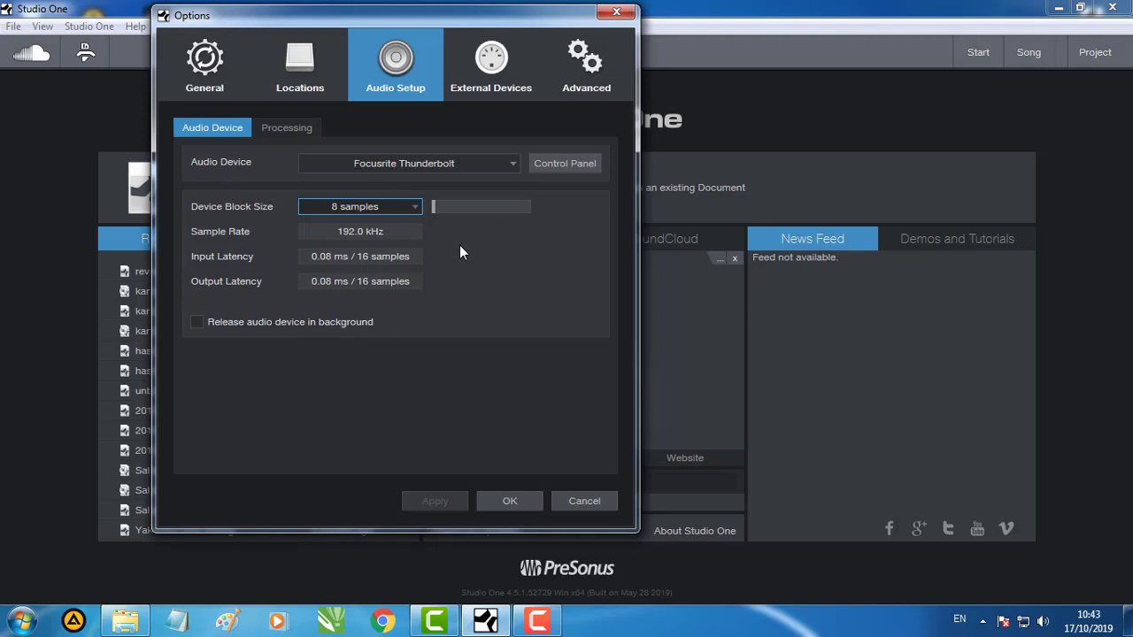
Check the sample rate and buffer size in the audio device's own control panel, and close it and the Studio One options
click(557, 167)
drag(133, 37, 454, 176)
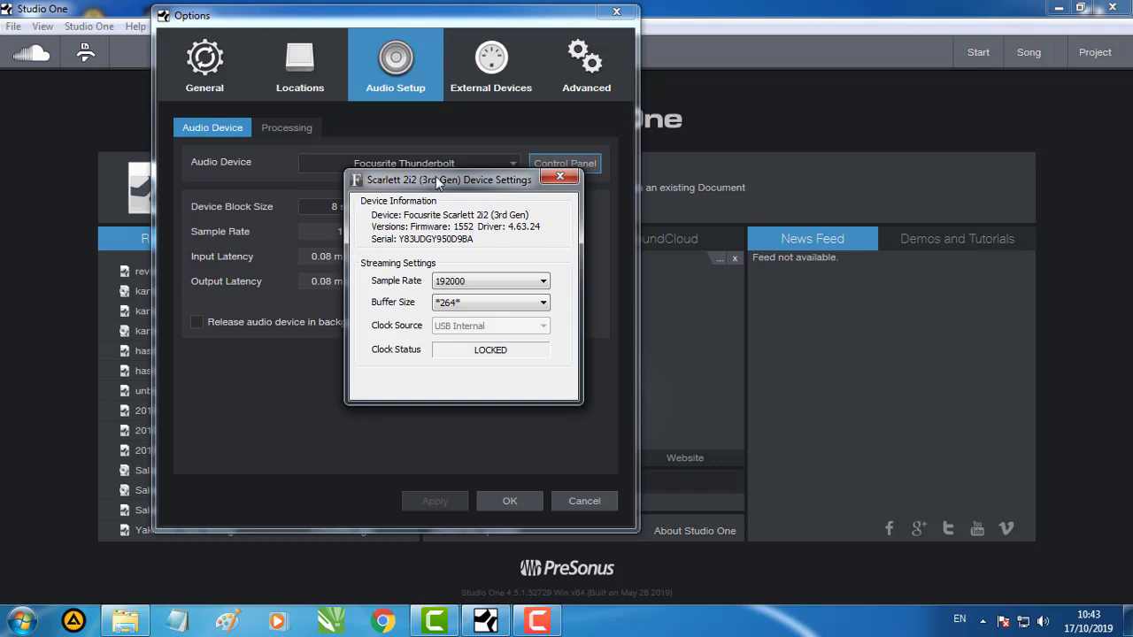
click(560, 180)
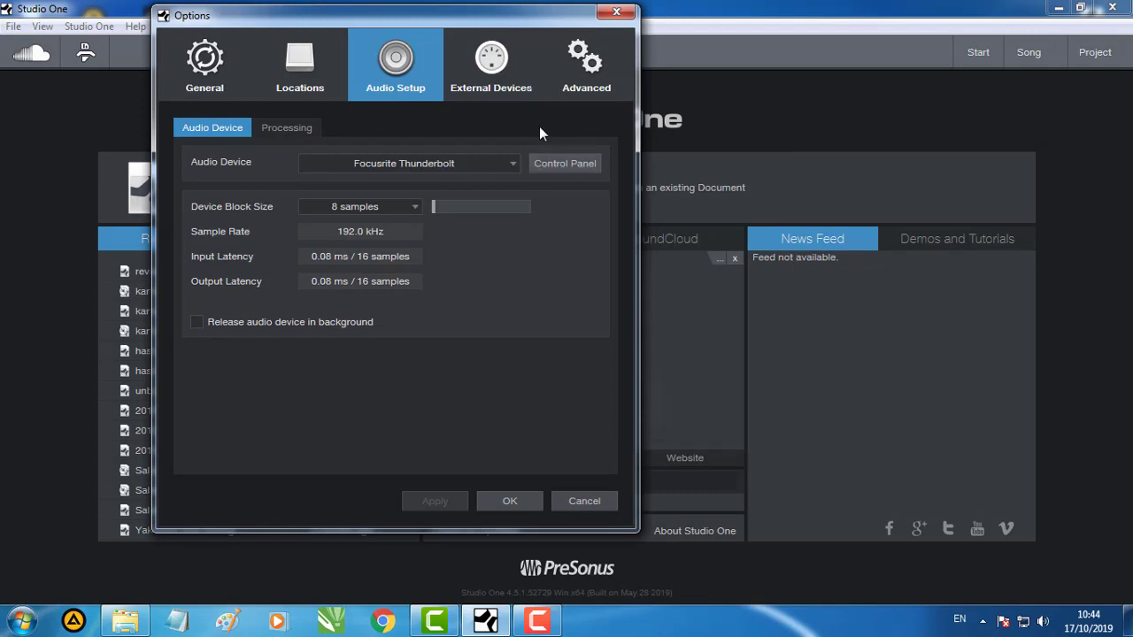
click(618, 13)
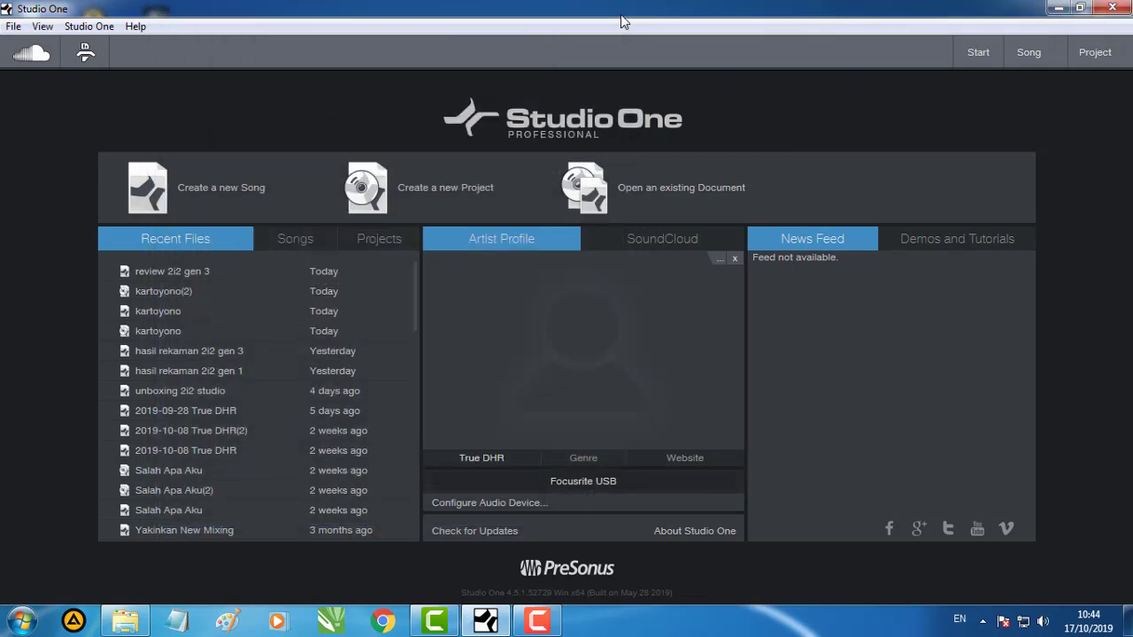
Reopen the audio device configuration and dismiss the Windows color scheme suggestion without choosing an option
click(490, 502)
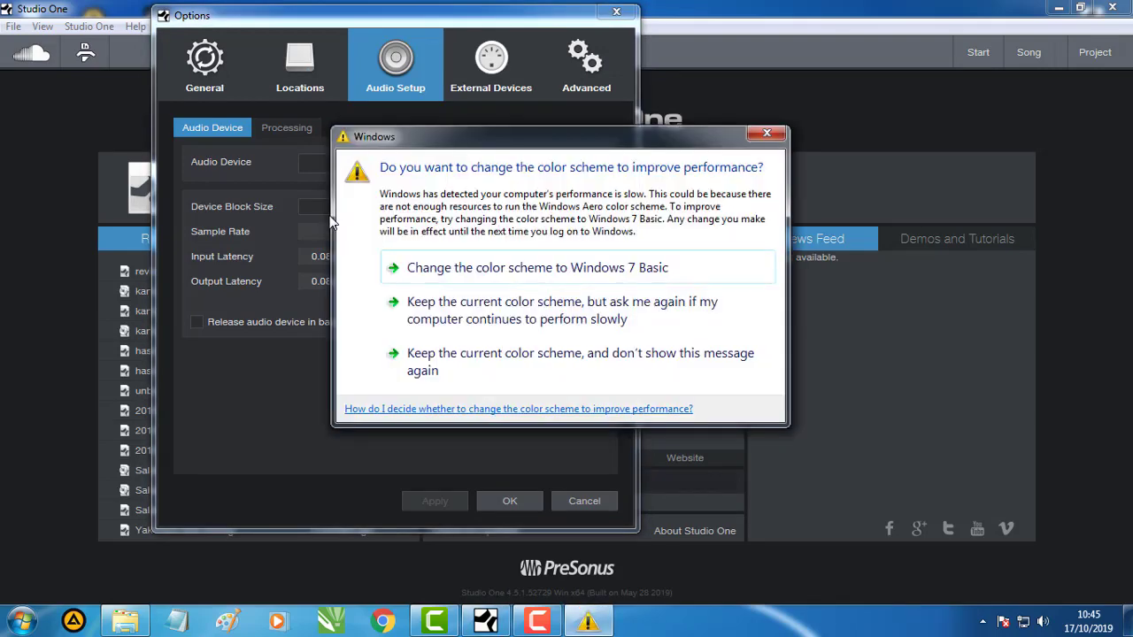
click(766, 133)
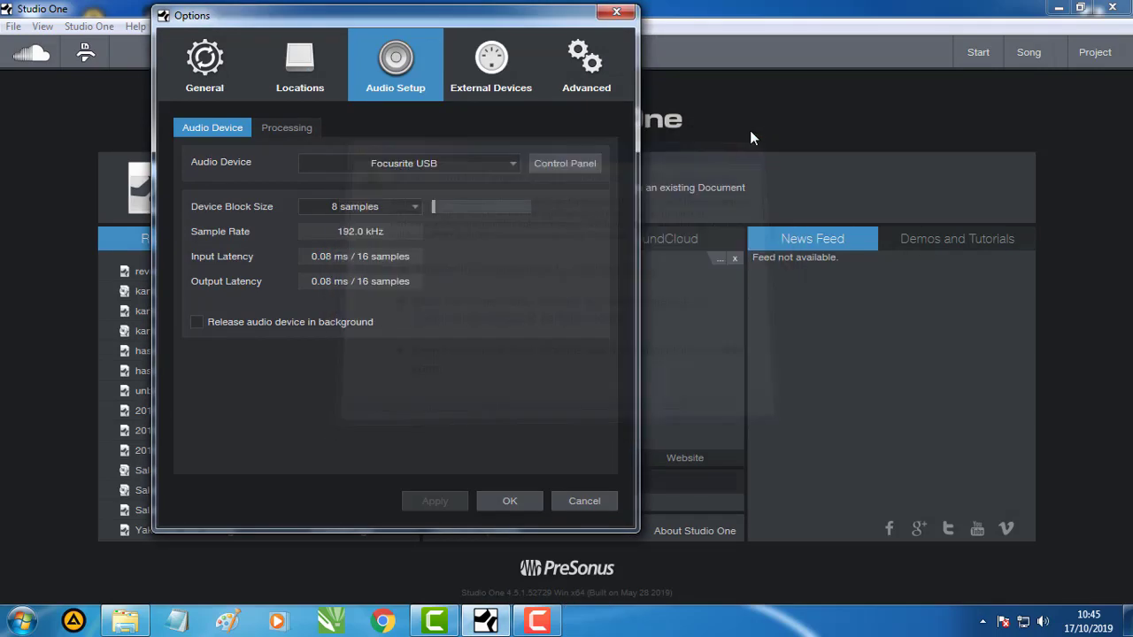